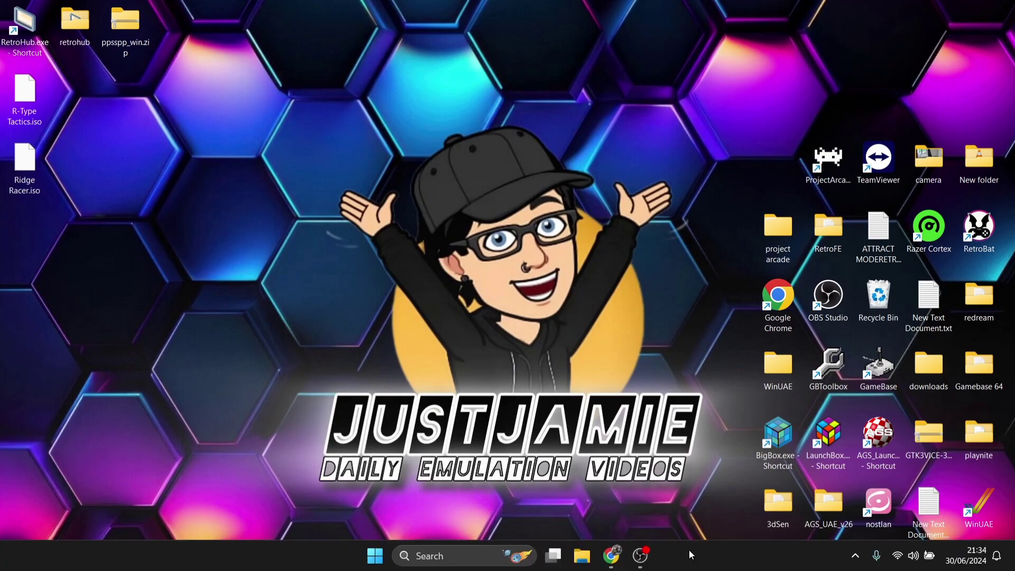
Switch to Chrome and download the free portable ZIP file of PPSSPP for Windows from ppsspp.org
{"action": "left_click", "coordinate": [611, 555]}
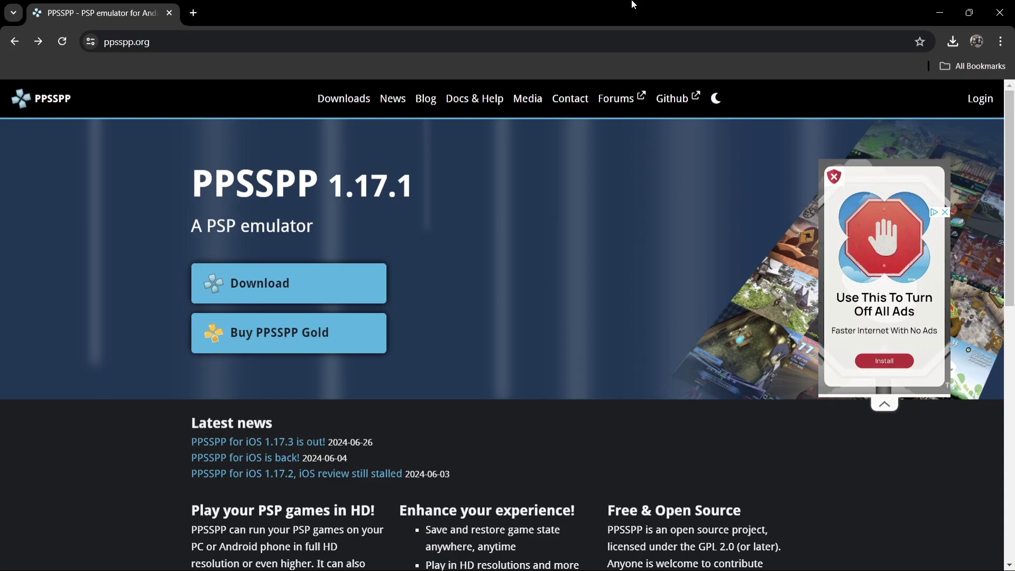
{"action": "left_click", "coordinate": [250, 302]}
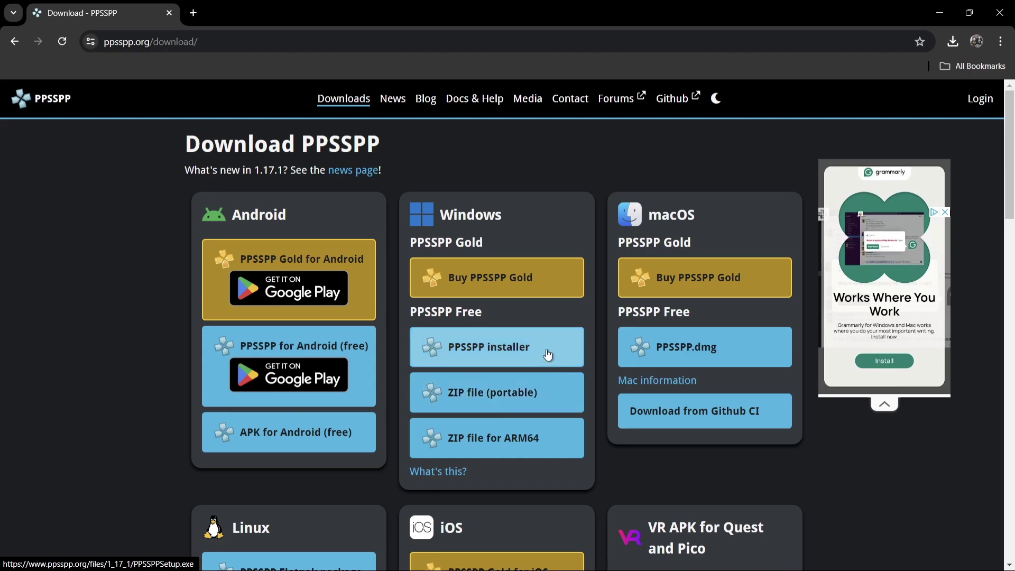
{"action": "left_click", "coordinate": [521, 394]}
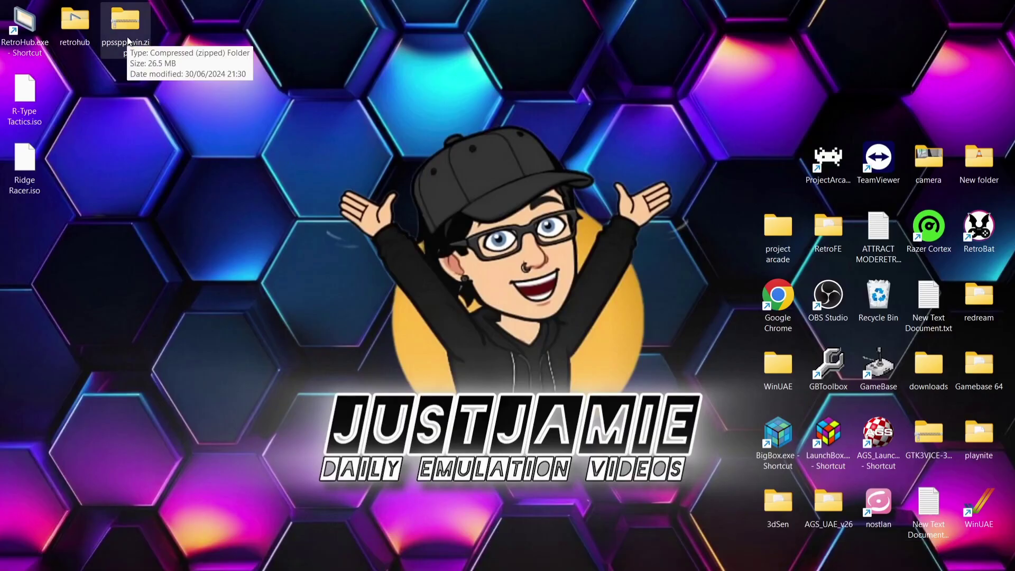
Open the ppsspp_win.zip archive from the desktop and create a folder named ppsspp inside retrohub's Emulators folder
{"action": "double_click", "coordinate": [126, 24]}
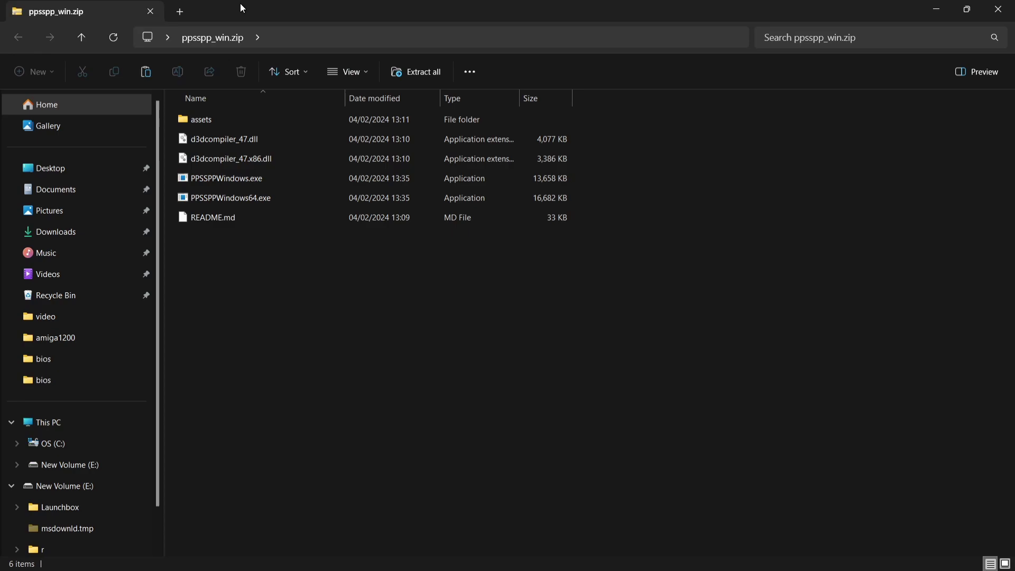
{"action": "left_click_drag", "start_coordinate": [298, 12], "coordinate": [747, 60]}
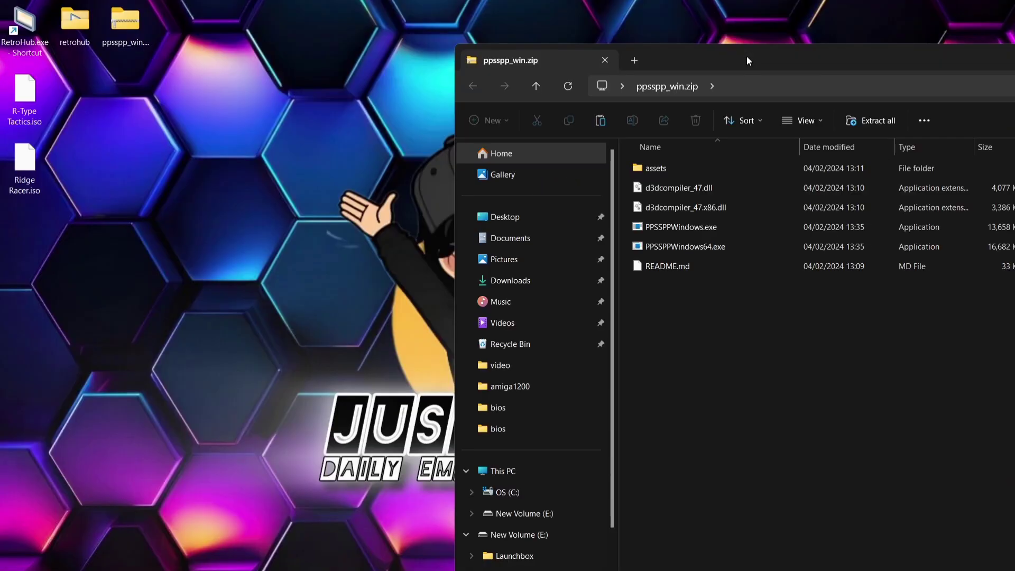
{"action": "double_click", "coordinate": [72, 28]}
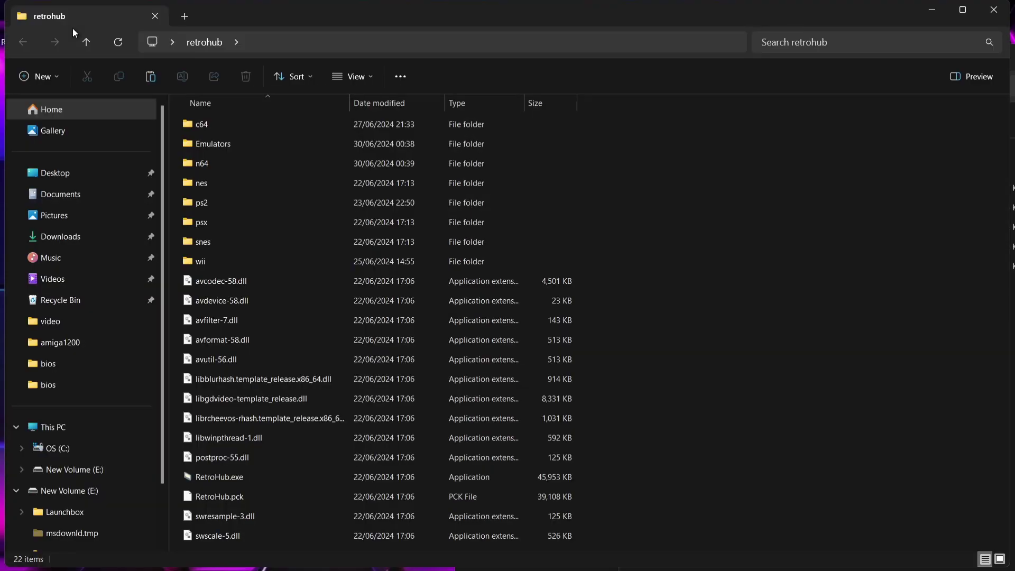
{"action": "double_click", "coordinate": [231, 143]}
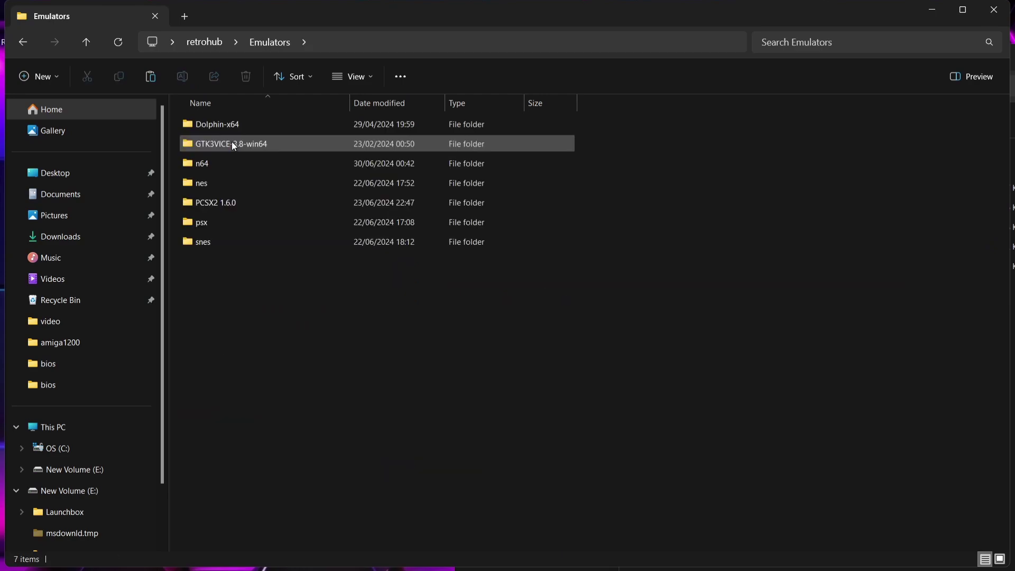
{"action": "right_click", "coordinate": [274, 290]}
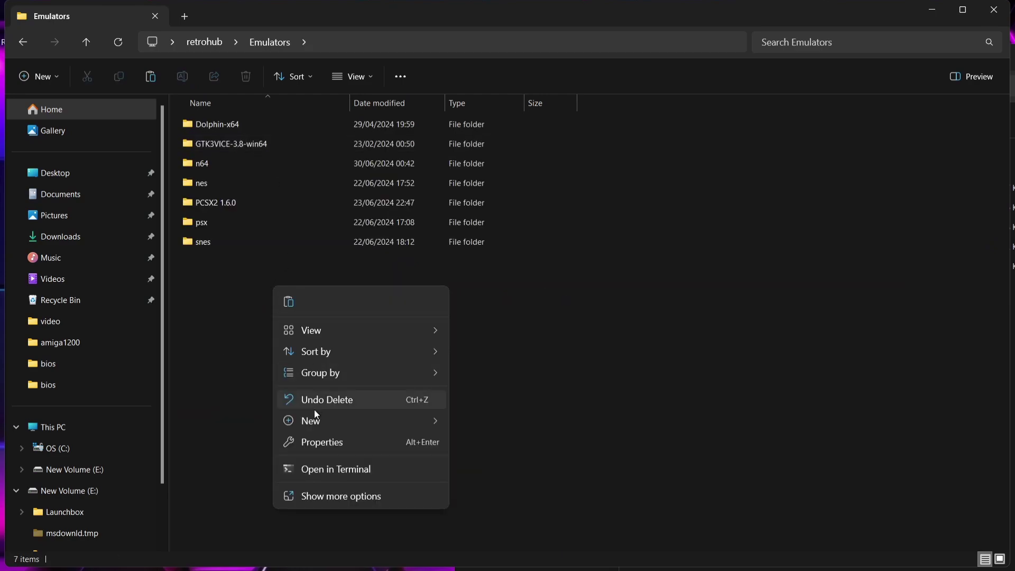
{"action": "mouse_move", "coordinate": [315, 422]}
{"action": "left_click", "coordinate": [509, 425]}
{"action": "type", "text": "p"}
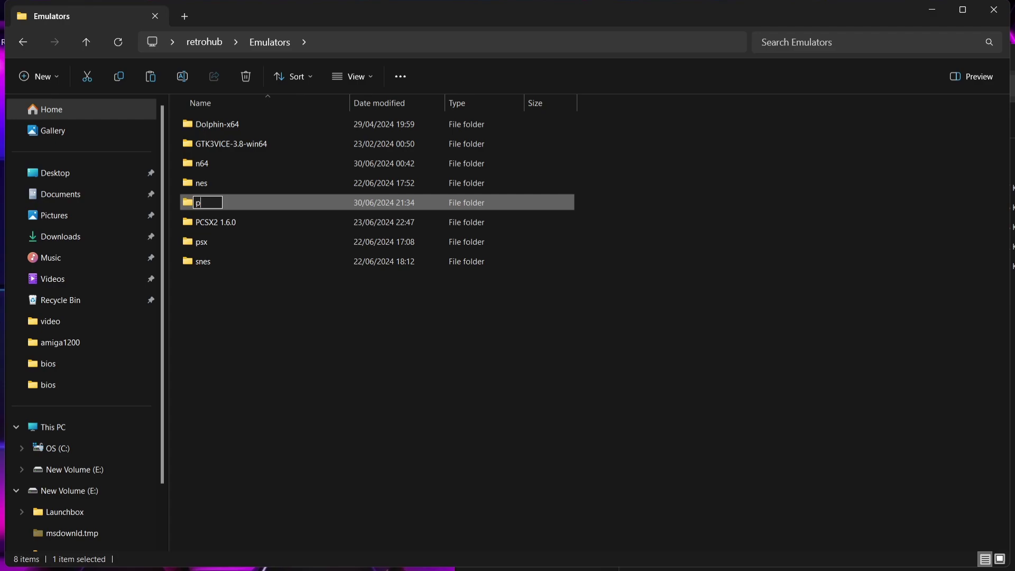
{"action": "type", "text": "psspp"}
{"action": "key", "text": "Return"}
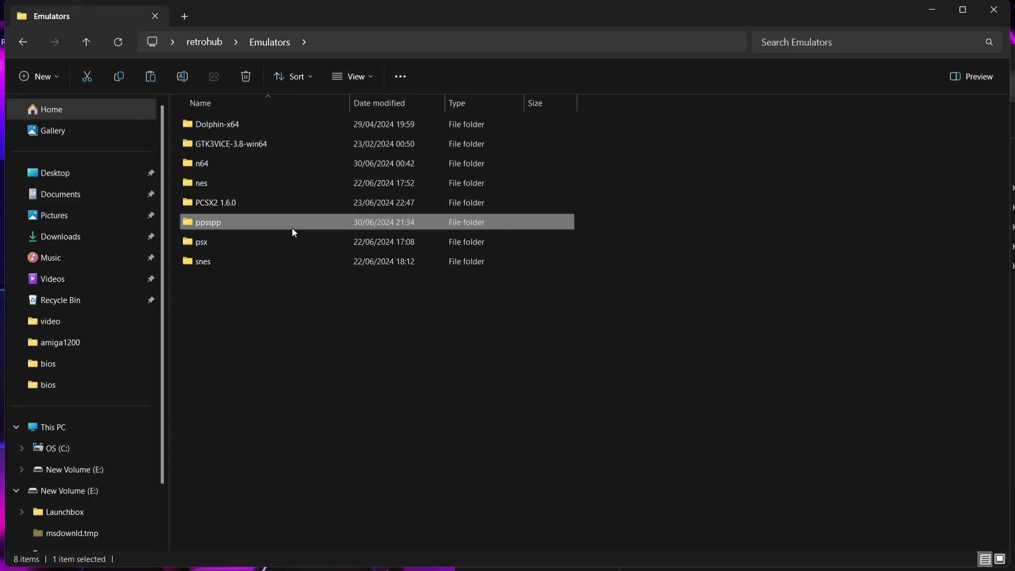
{"action": "left_click", "coordinate": [278, 273]}
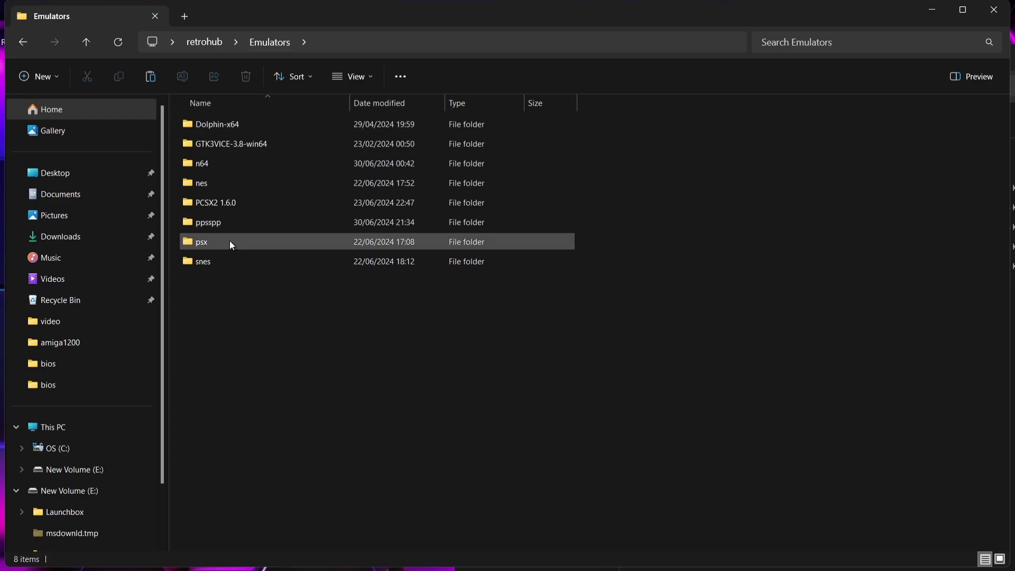
Extract all files from ppsspp_win.zip into the ppsspp folder under retrohub's Emulators folder
{"action": "left_click", "coordinate": [200, 222]}
{"action": "double_click", "coordinate": [200, 221]}
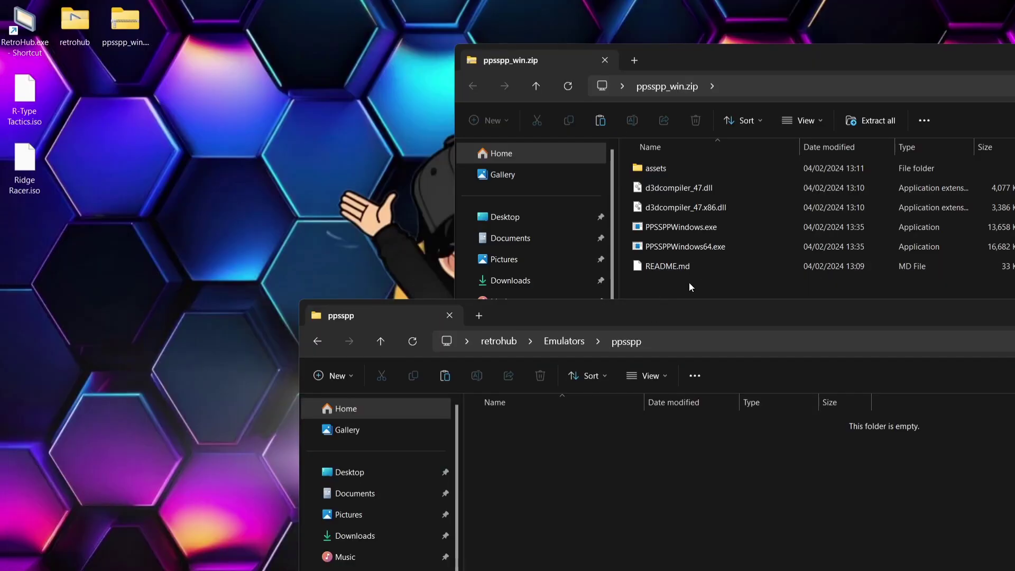
{"action": "left_click_drag", "start_coordinate": [690, 282], "coordinate": [848, 58]}
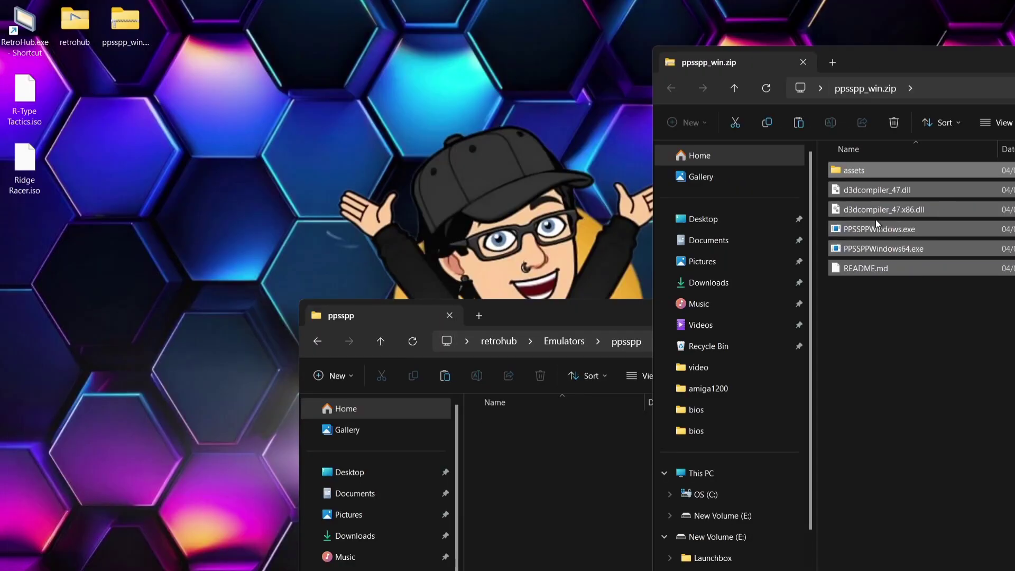
{"action": "left_click_drag", "start_coordinate": [859, 172], "coordinate": [591, 464]}
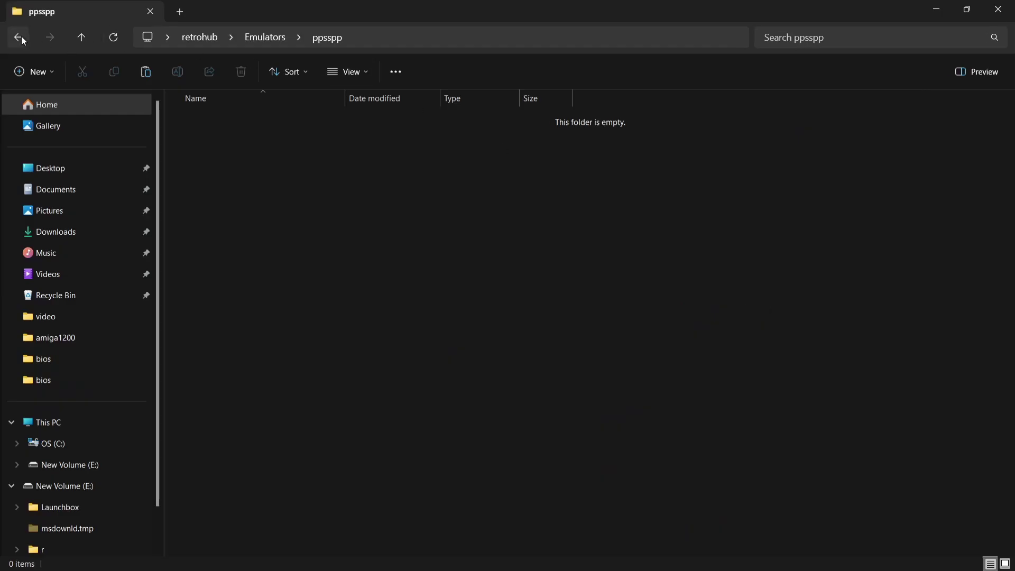
Go back to the main retrohub folder and create a folder named psp there
{"action": "left_click", "coordinate": [19, 39]}
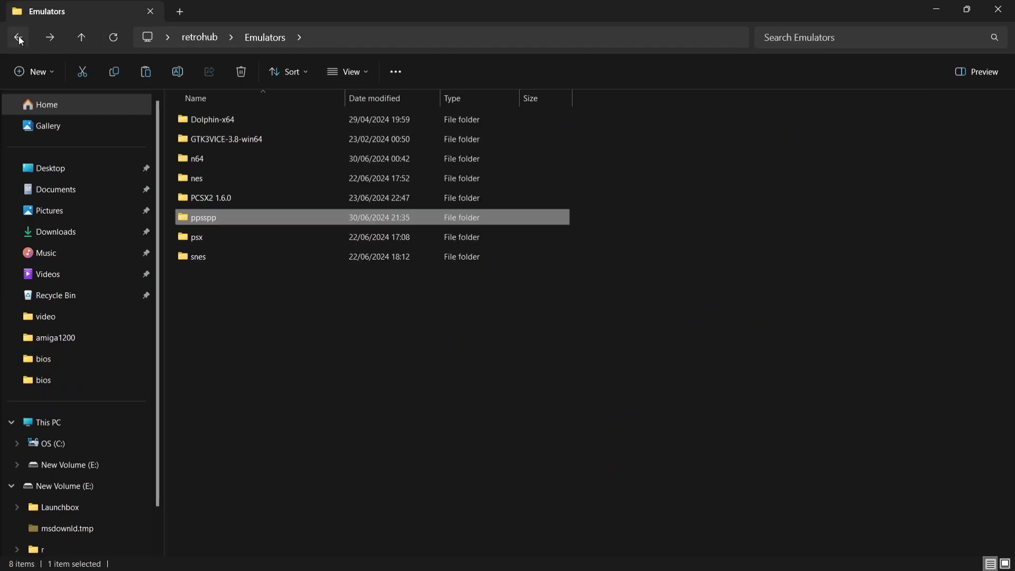
{"action": "left_click", "coordinate": [18, 37]}
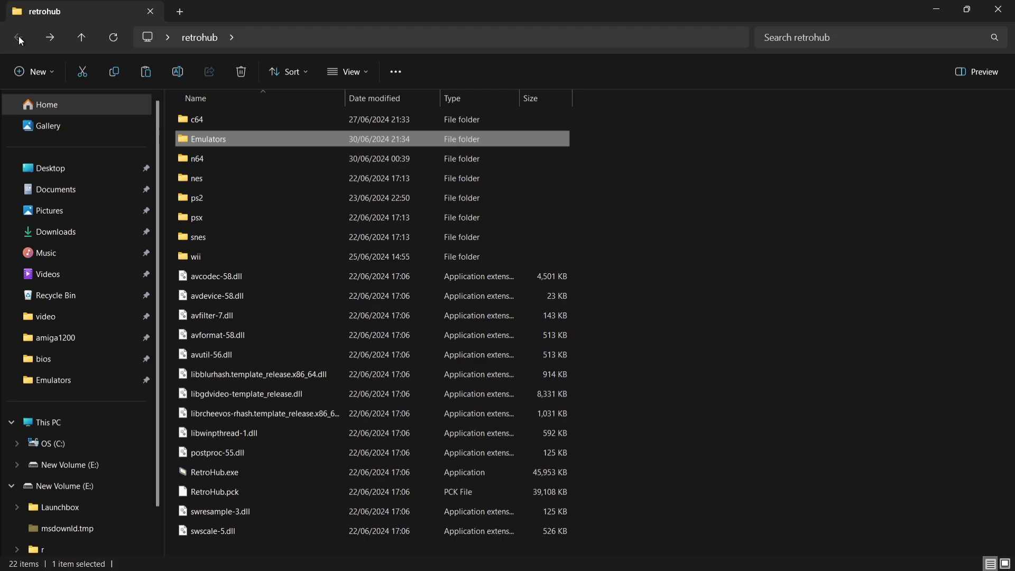
{"action": "left_click", "coordinate": [644, 197]}
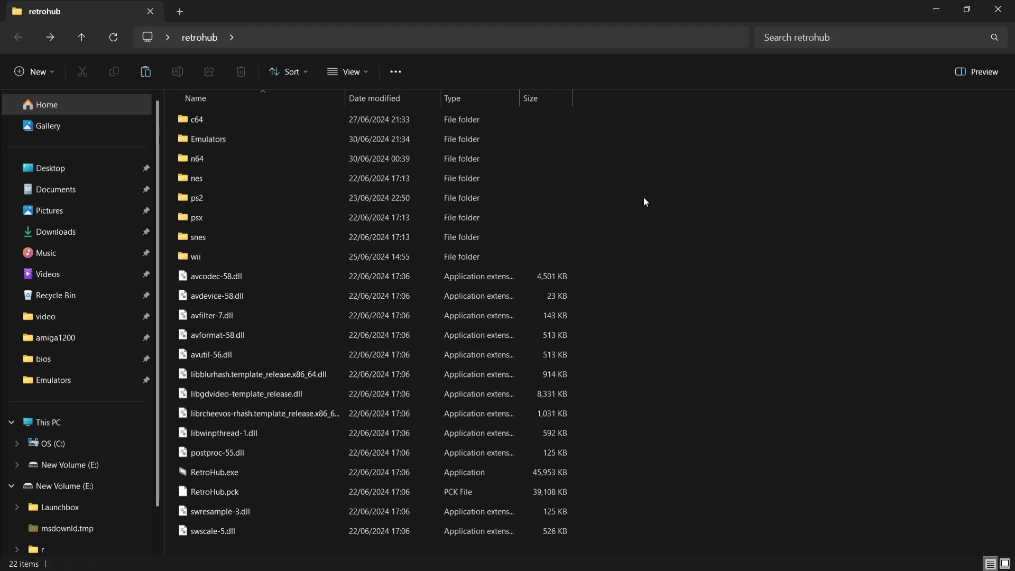
{"action": "right_click", "coordinate": [645, 201]}
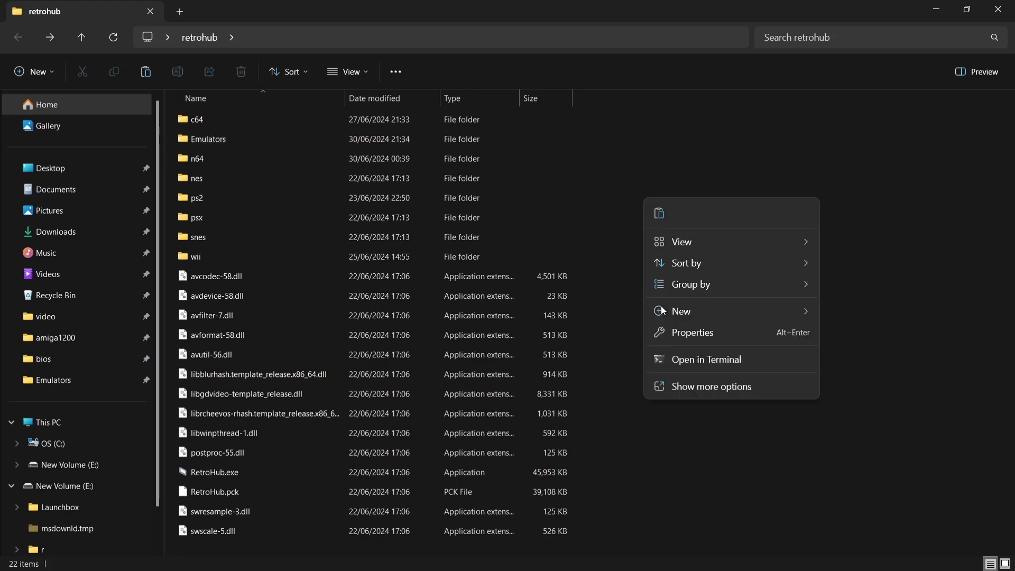
{"action": "mouse_move", "coordinate": [681, 318]}
{"action": "left_click", "coordinate": [899, 318]}
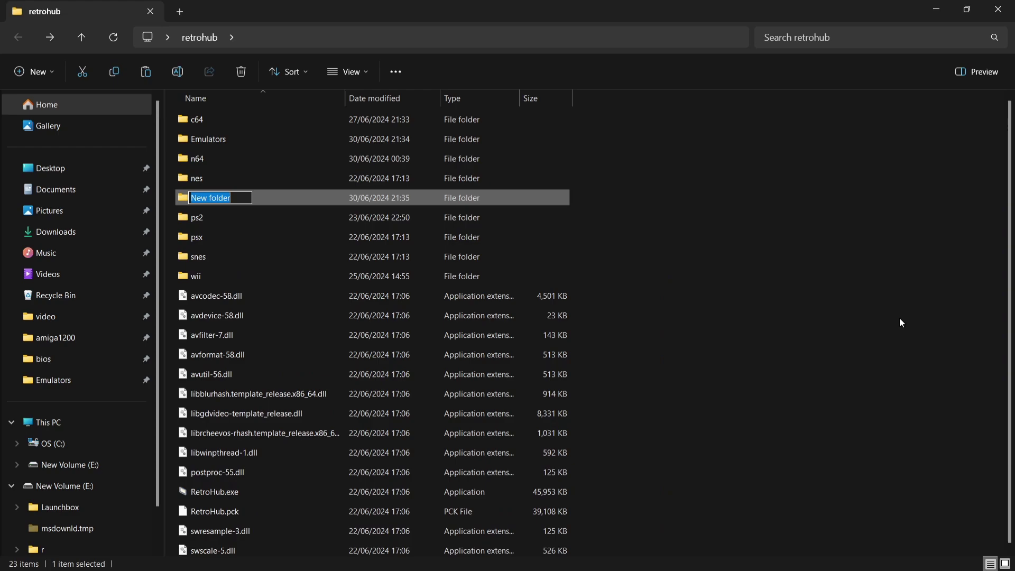
{"action": "type", "text": "psp"}
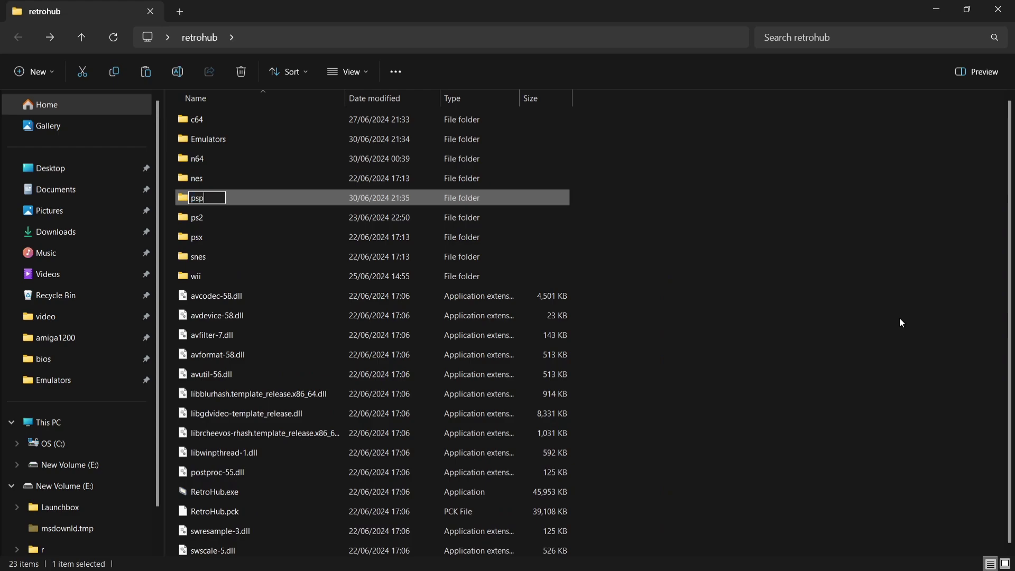
{"action": "key", "text": "Return"}
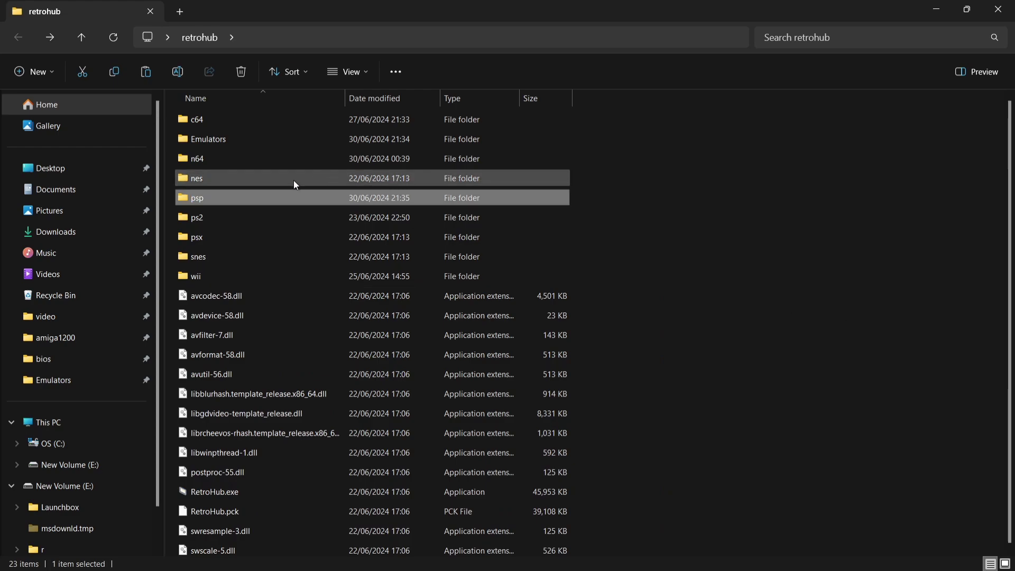
Move R-Type Tactics.iso and Ridge Racer.iso from the desktop into retrohub's psp folder, and close that folder window
{"action": "double_click", "coordinate": [290, 203]}
{"action": "double_click", "coordinate": [353, 3]}
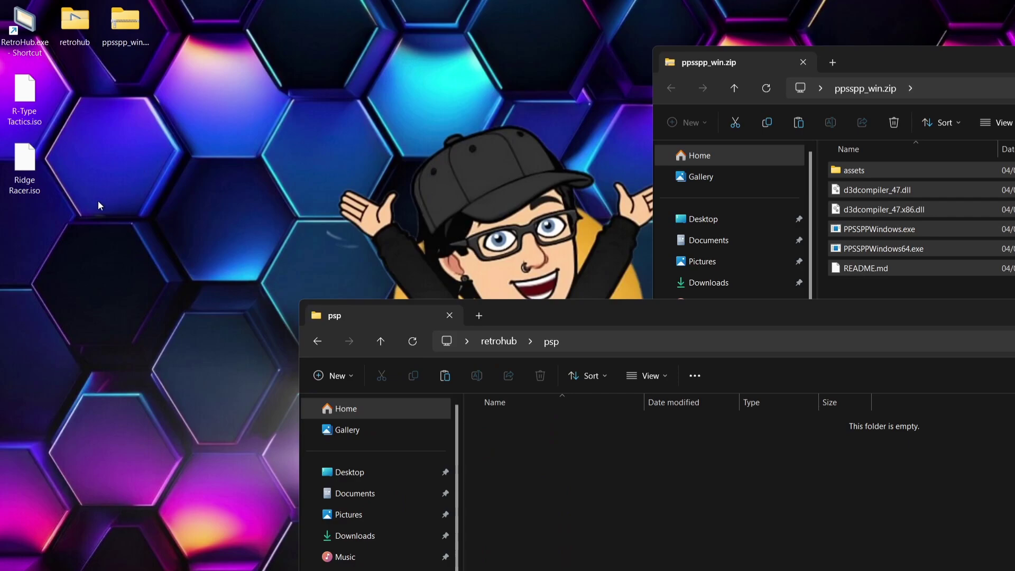
{"action": "left_click_drag", "start_coordinate": [97, 200], "coordinate": [16, 79]}
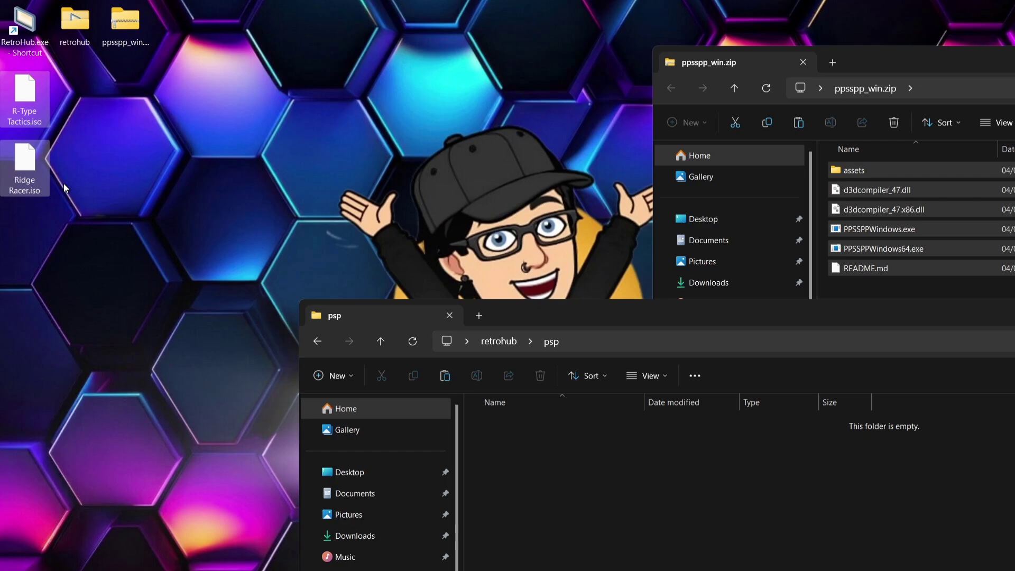
{"action": "left_click_drag", "start_coordinate": [29, 96], "coordinate": [598, 468]}
{"action": "left_click_drag", "start_coordinate": [725, 314], "coordinate": [426, 138]}
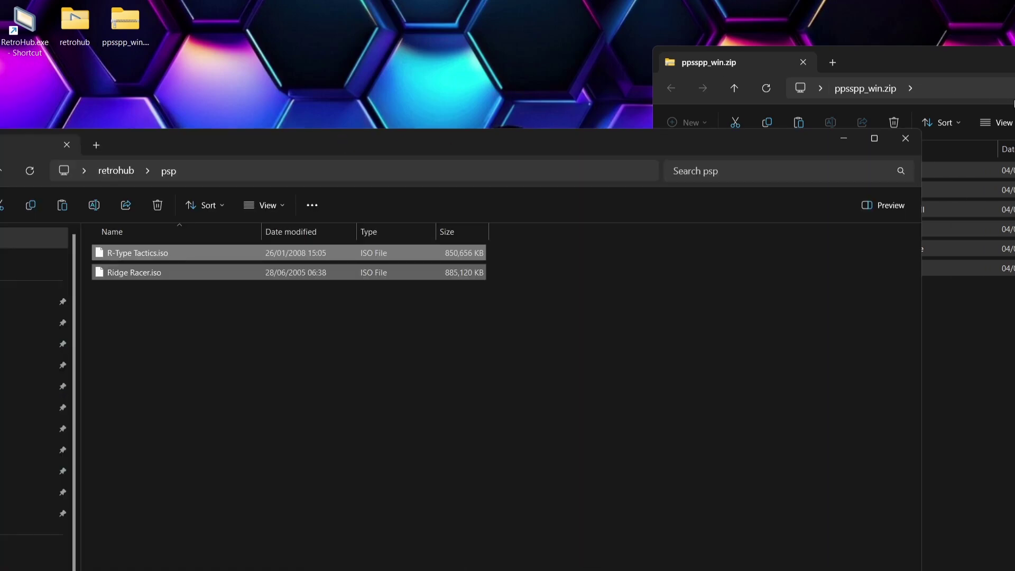
{"action": "left_click", "coordinate": [906, 137]}
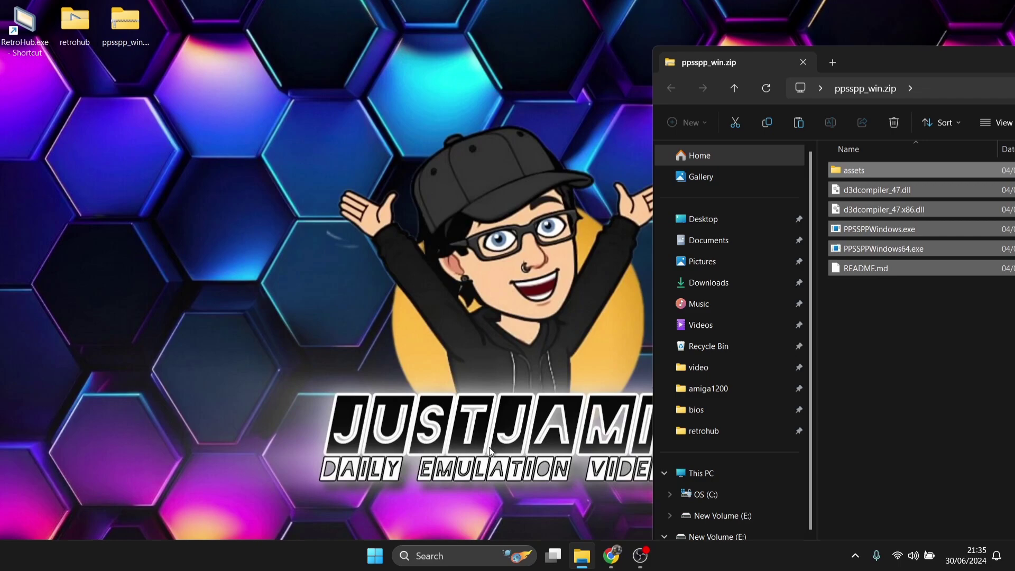
Launch RetroHub and go to Super Mario 64 in the library's Nintendo 64 row
{"action": "left_click", "coordinate": [128, 177]}
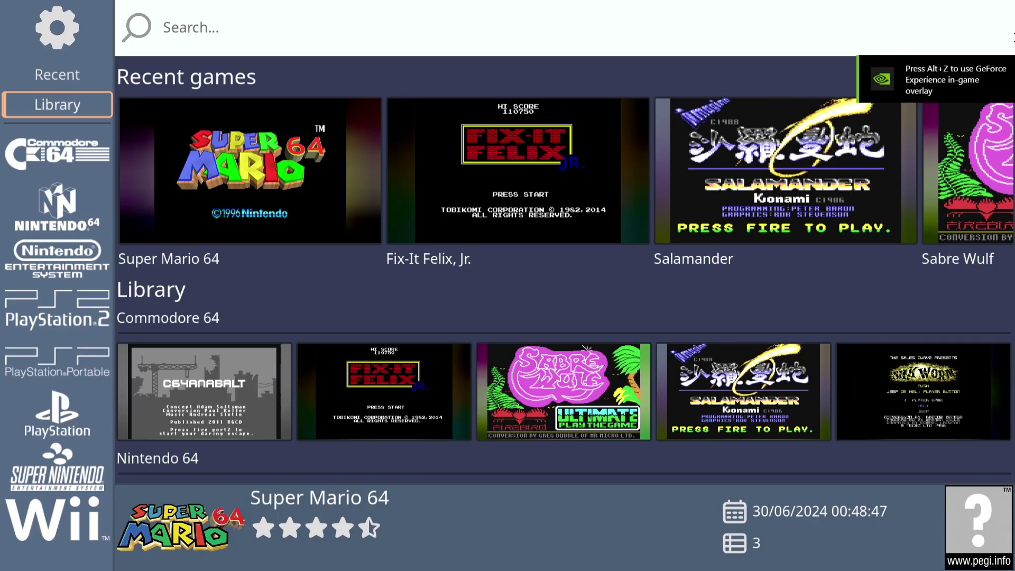
{"action": "key", "text": "Right"}
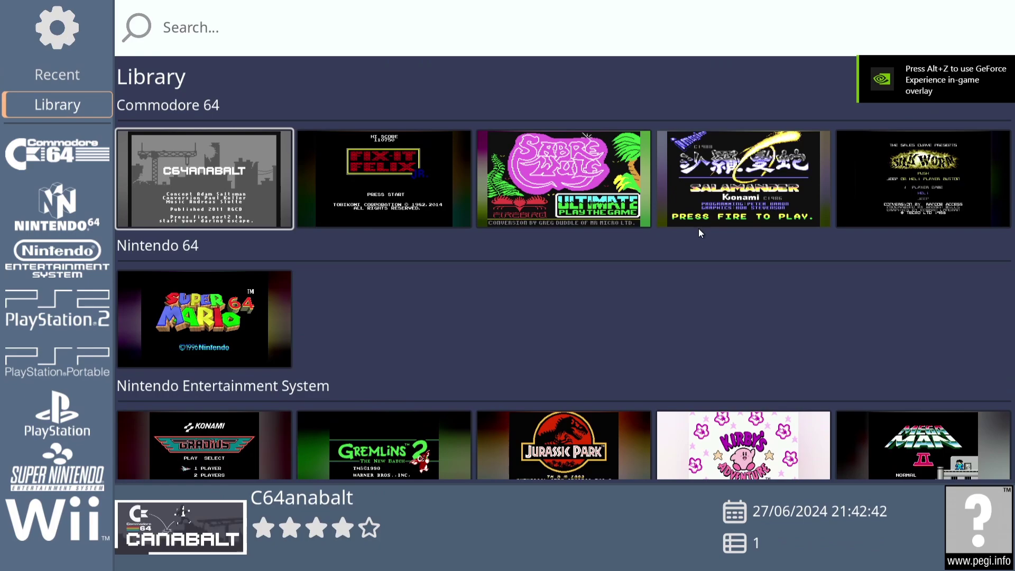
{"action": "key", "text": "Down"}
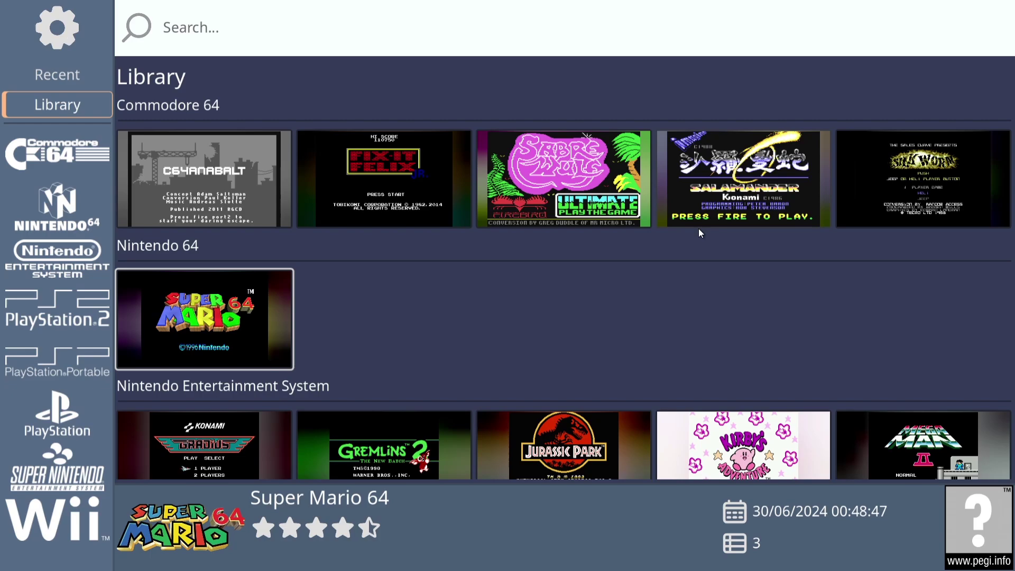
Open RetroHub's configuration menu and show the Scraper settings
{"action": "key", "text": "Escape"}
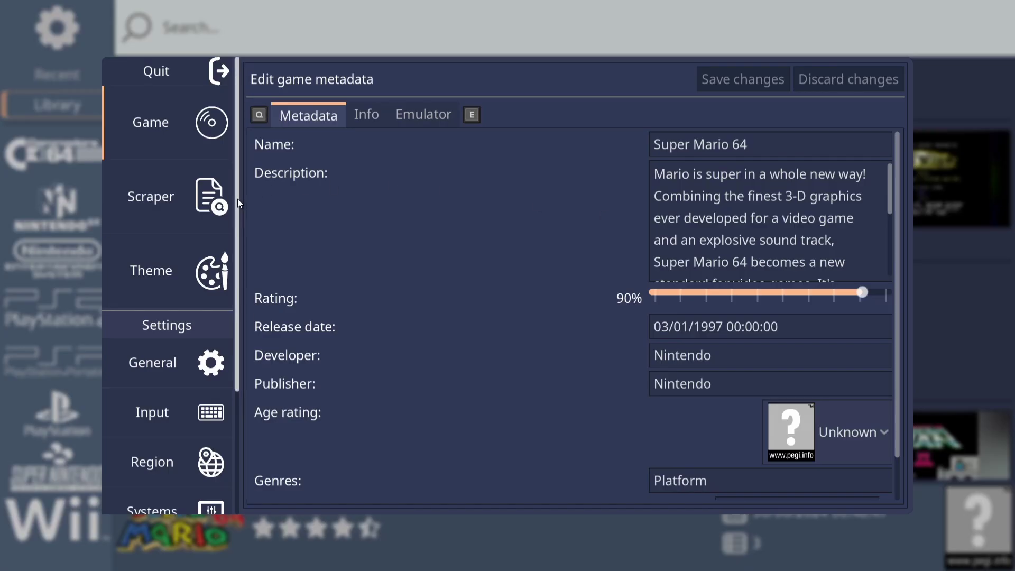
{"action": "left_click_drag", "start_coordinate": [238, 198], "coordinate": [234, 259]}
{"action": "scroll", "coordinate": [234, 259], "scroll_direction": "down", "scroll_amount": 1}
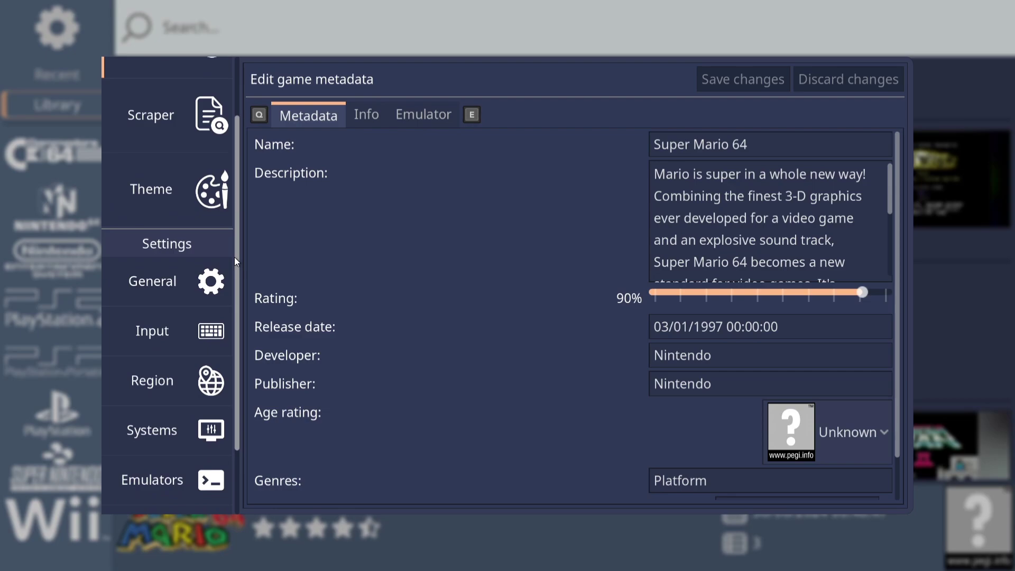
{"action": "left_click_drag", "start_coordinate": [234, 257], "coordinate": [227, 195]}
{"action": "left_click", "coordinate": [155, 202]}
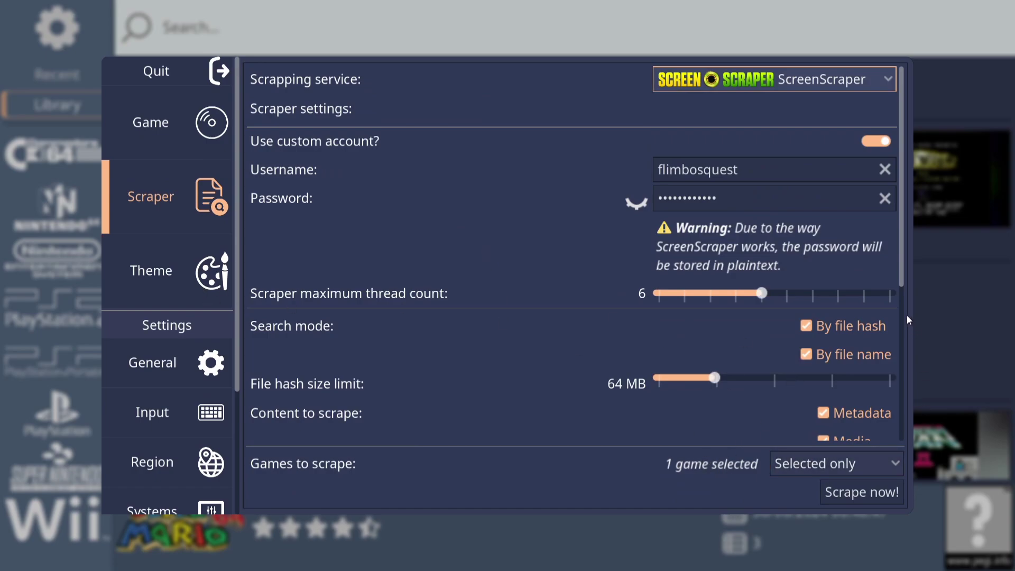
Set the games to scrape to Without metadata and start scraping
{"action": "left_click_drag", "start_coordinate": [902, 275], "coordinate": [915, 440]}
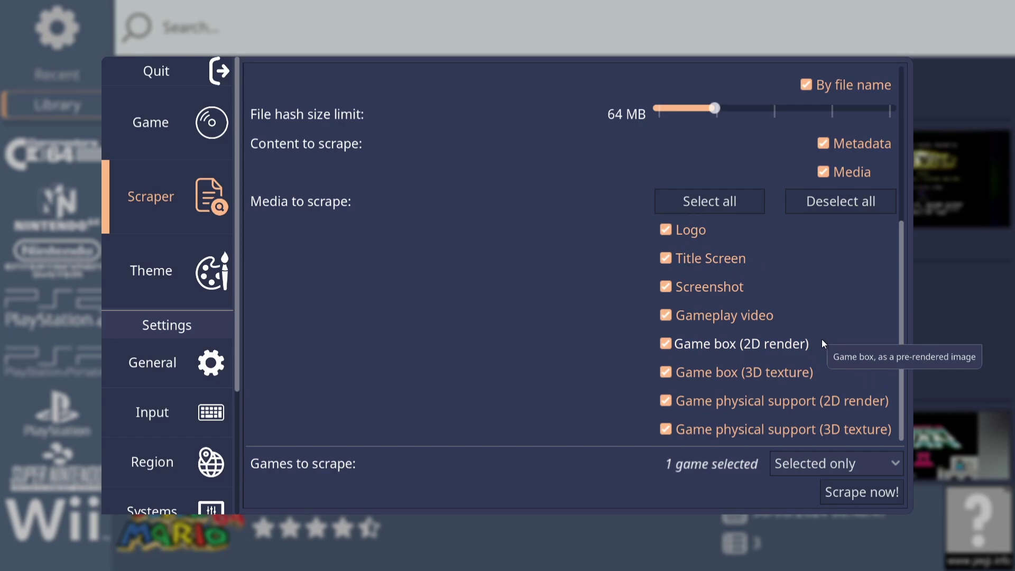
{"action": "left_click", "coordinate": [816, 464]}
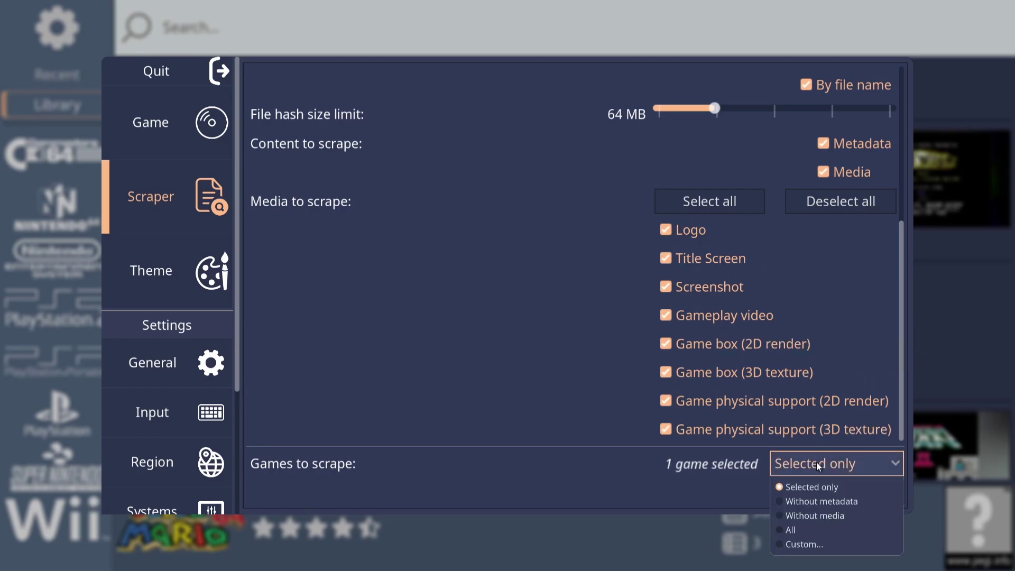
{"action": "left_click", "coordinate": [816, 501]}
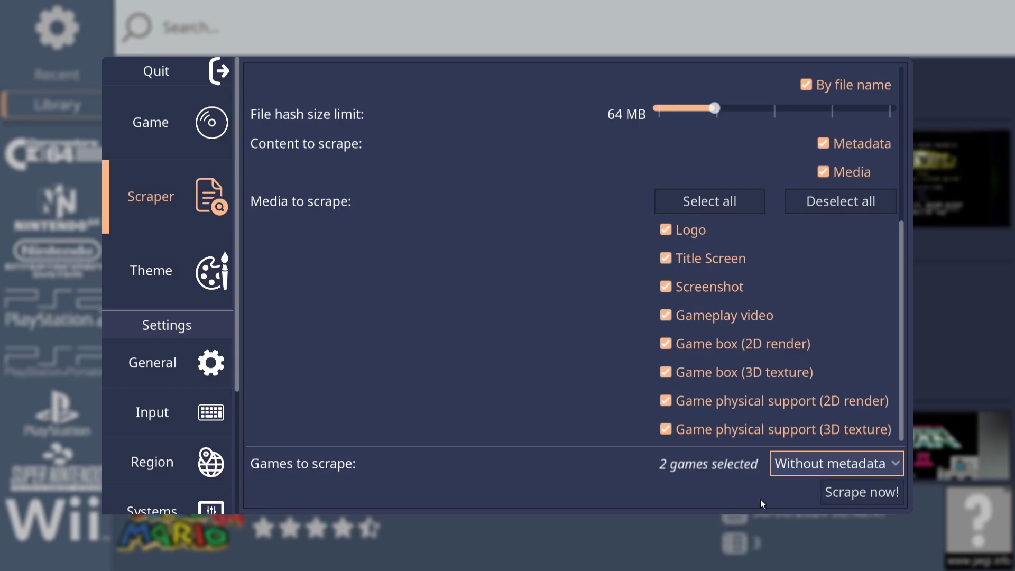
{"action": "left_click", "coordinate": [886, 497]}
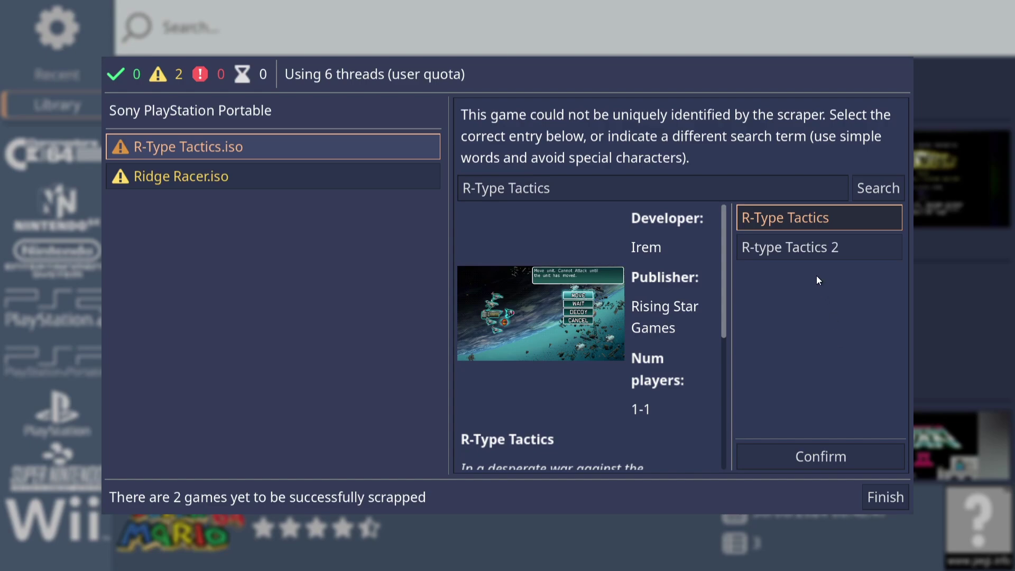
Choose the R-Type Tactics entry as the match for R-Type Tactics.iso and confirm it
{"action": "left_click", "coordinate": [814, 252]}
{"action": "left_click", "coordinate": [799, 224]}
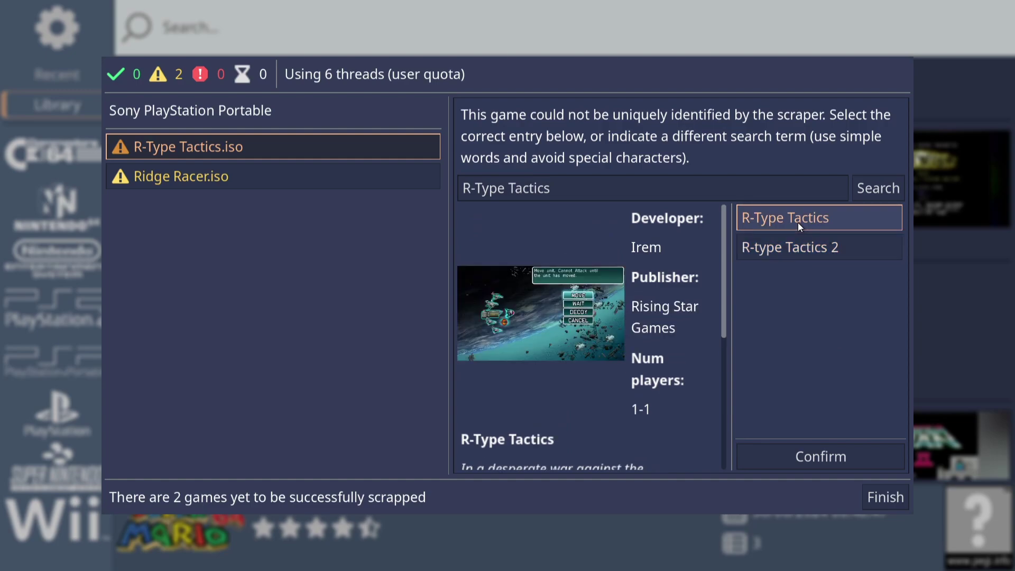
{"action": "left_click", "coordinate": [802, 455]}
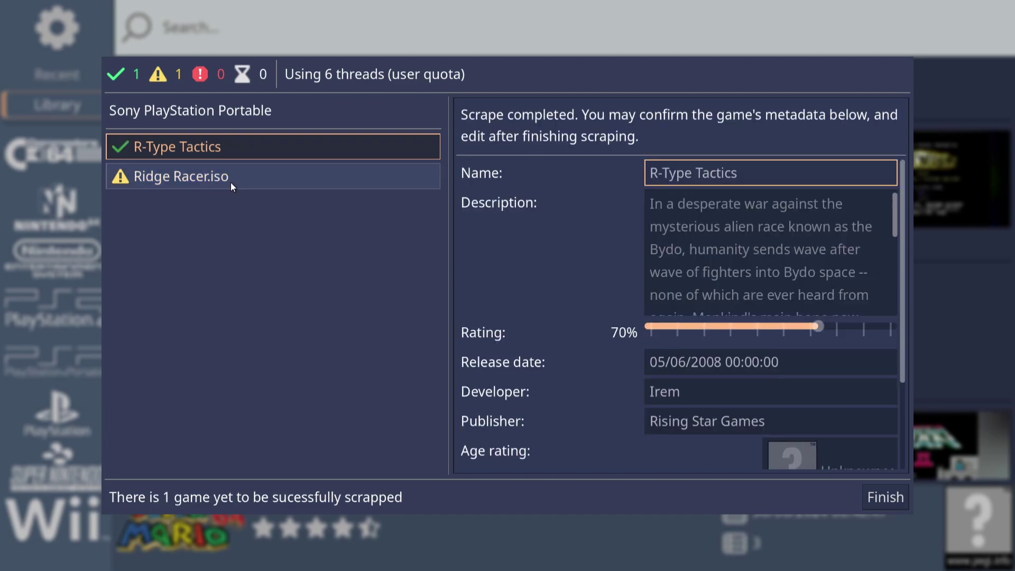
Confirm the Ridge Racer entry as the match for Ridge Racer.iso and finish the scraping session
{"action": "left_click", "coordinate": [231, 182]}
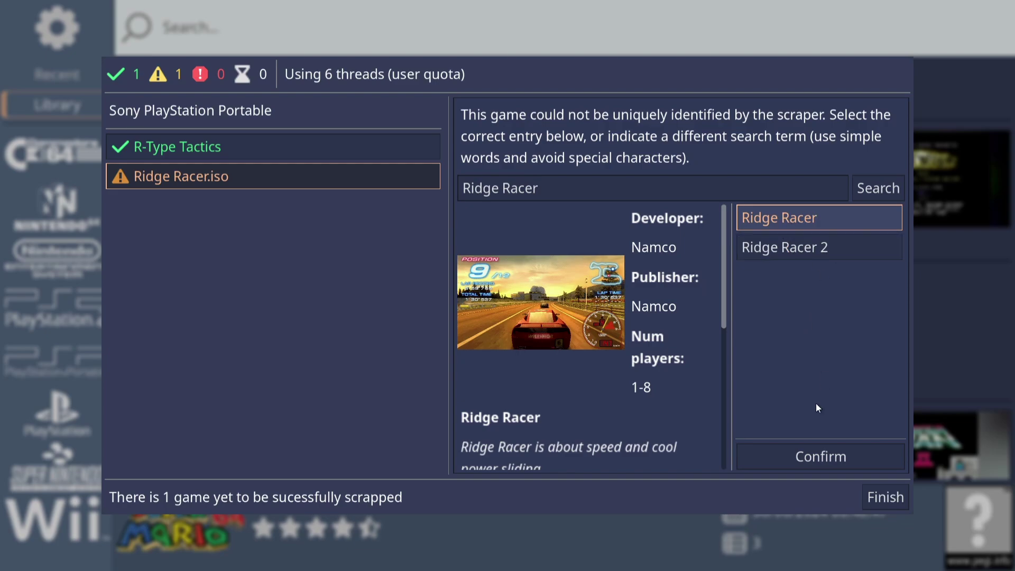
{"action": "left_click", "coordinate": [844, 469]}
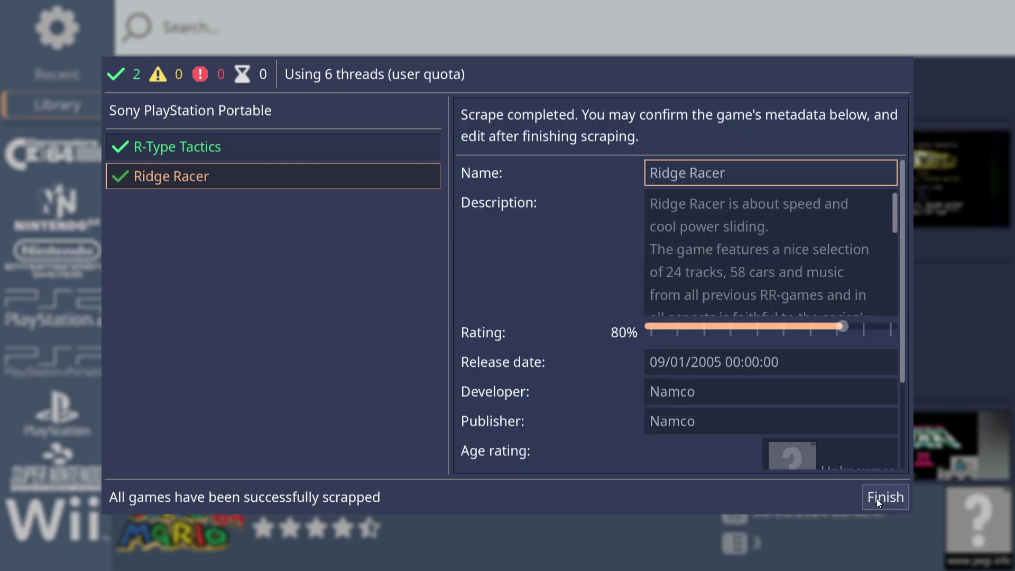
{"action": "left_click", "coordinate": [879, 497]}
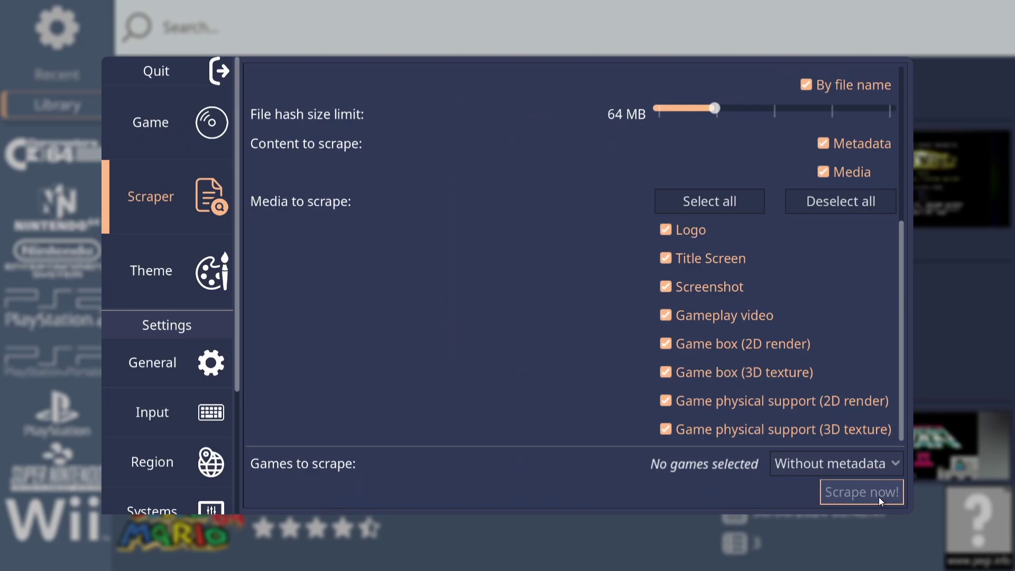
Leave the configuration menu and go to the Sony PlayStation Portable games in the library
{"action": "key", "text": "Escape"}
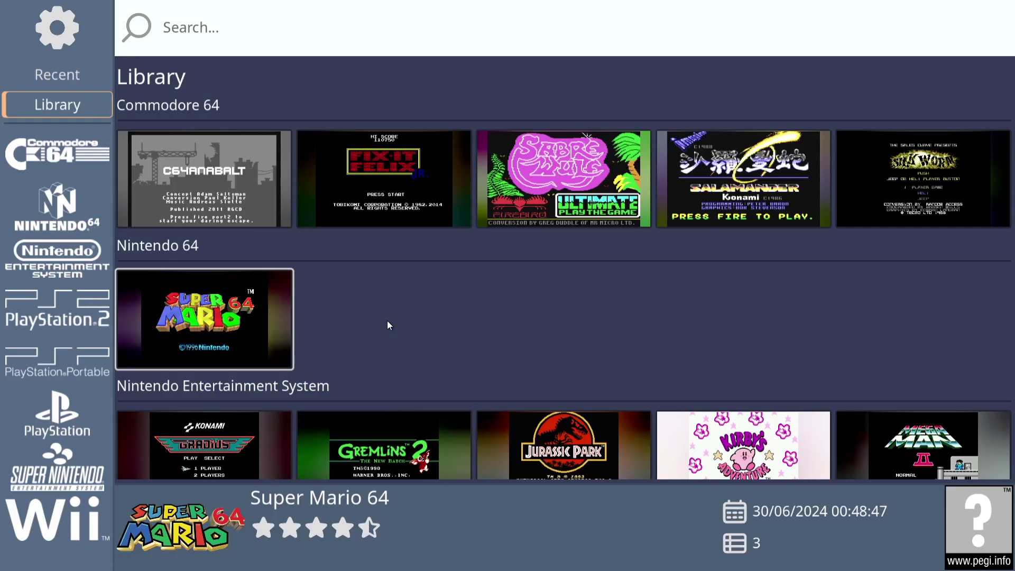
{"action": "left_click", "coordinate": [55, 365]}
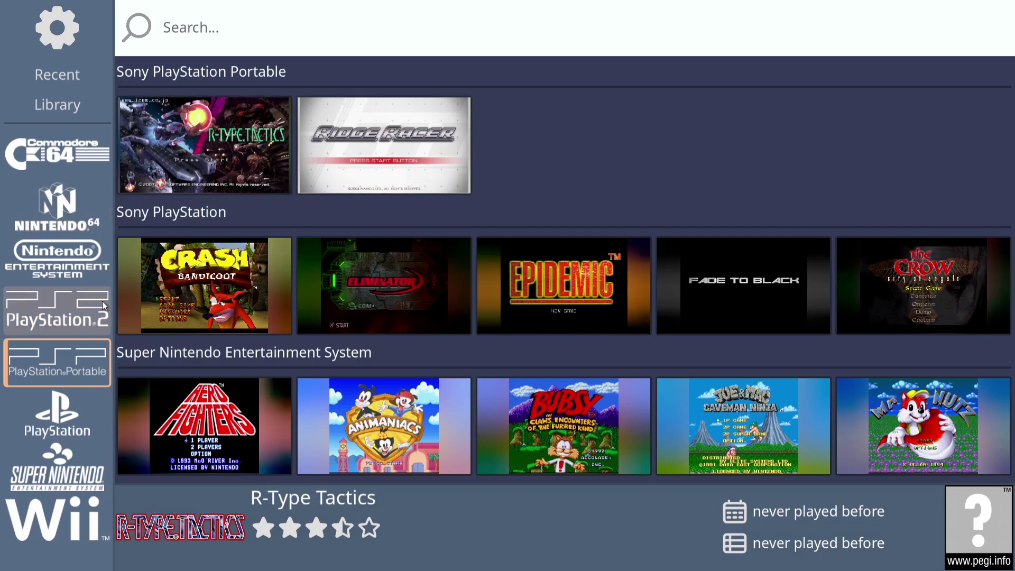
Show the Systems settings for Sony PlayStation Portable in the configuration menu to check its extensions and assigned emulators
{"action": "key", "text": "Escape"}
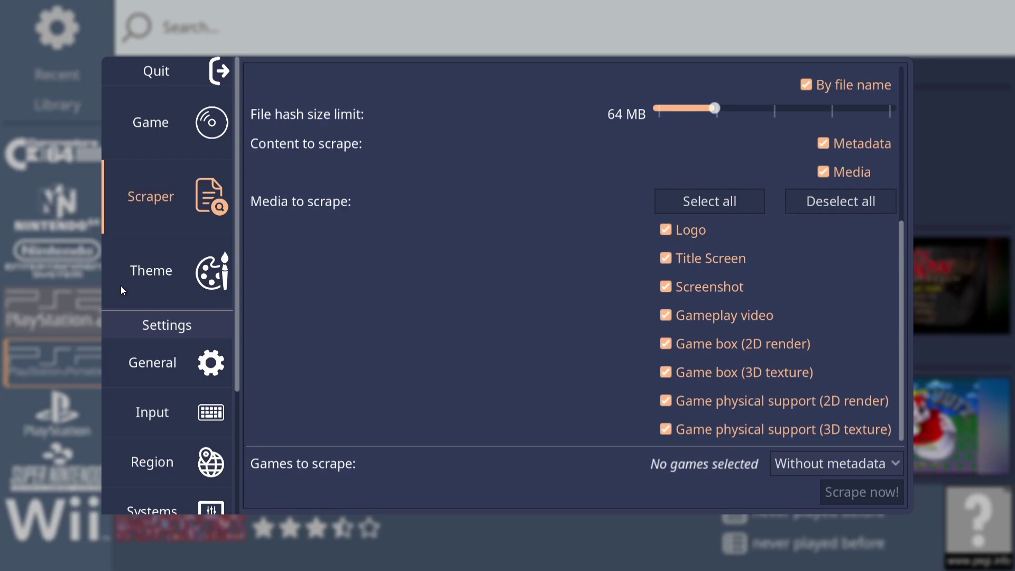
{"action": "left_click_drag", "start_coordinate": [239, 309], "coordinate": [265, 484]}
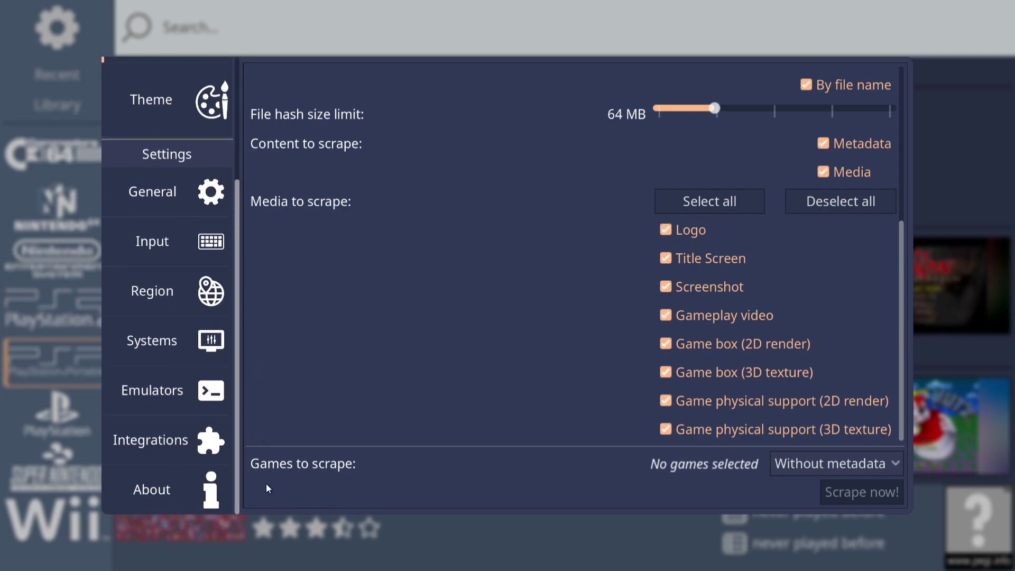
{"action": "left_click", "coordinate": [159, 339]}
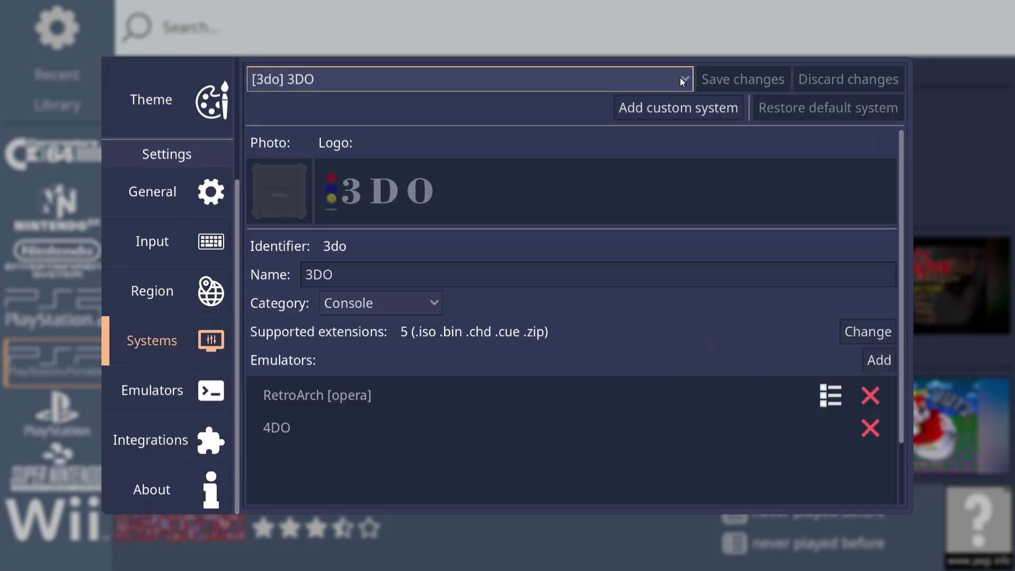
{"action": "left_click", "coordinate": [680, 80]}
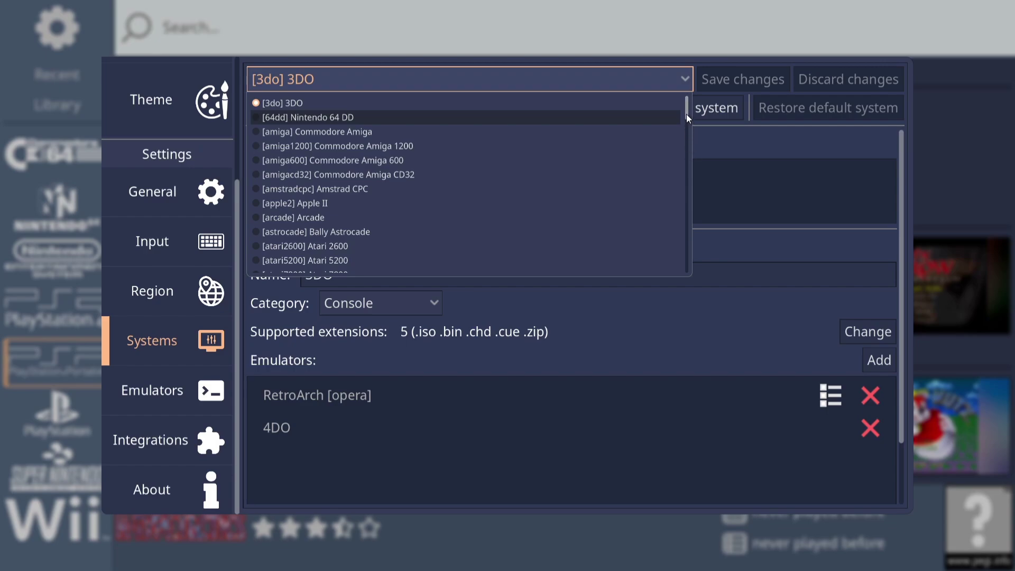
{"action": "left_click_drag", "start_coordinate": [686, 115], "coordinate": [694, 217]}
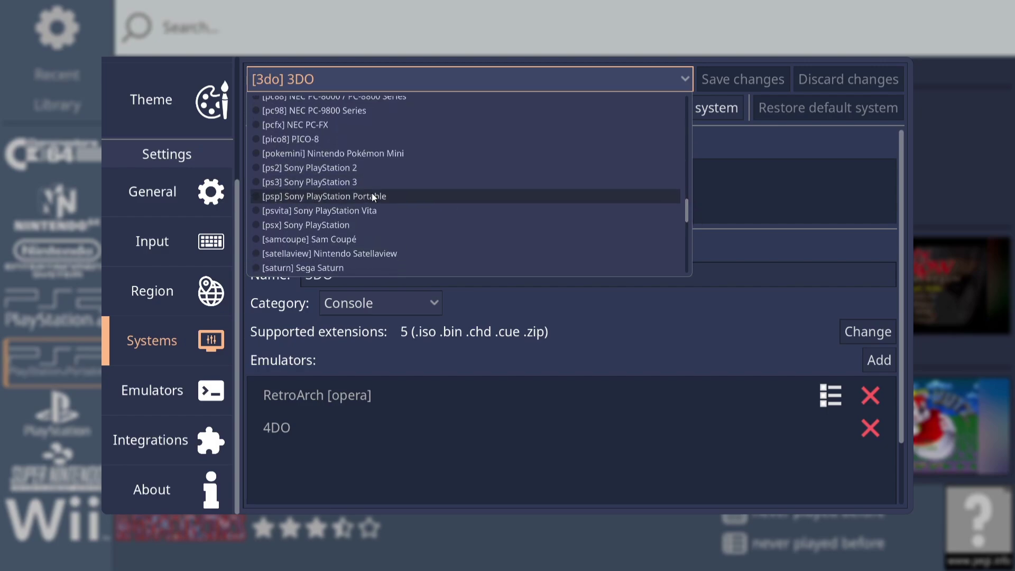
{"action": "left_click", "coordinate": [336, 203]}
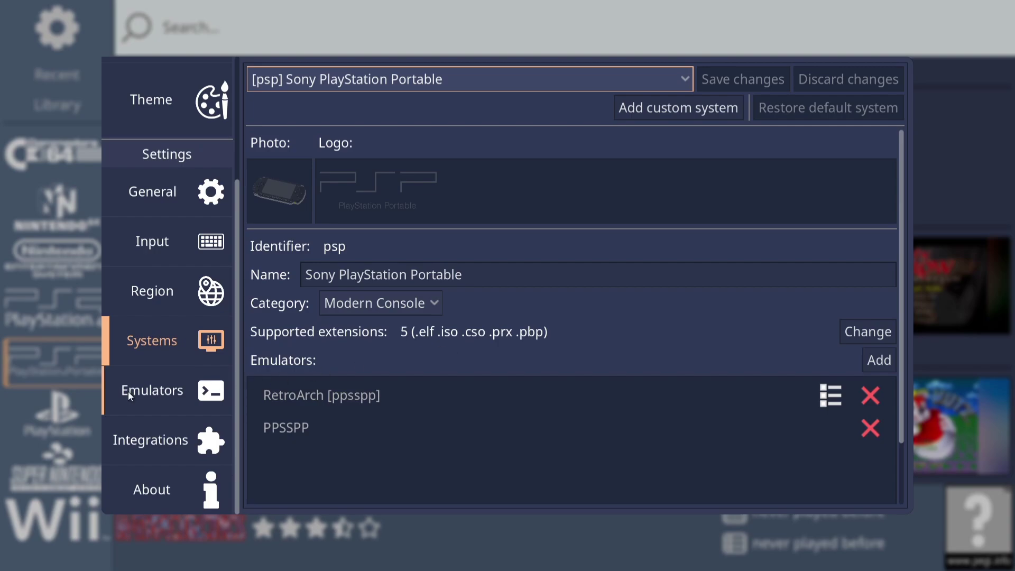
Switch to the Emulators settings and select the PPSSPP emulator
{"action": "left_click", "coordinate": [159, 394]}
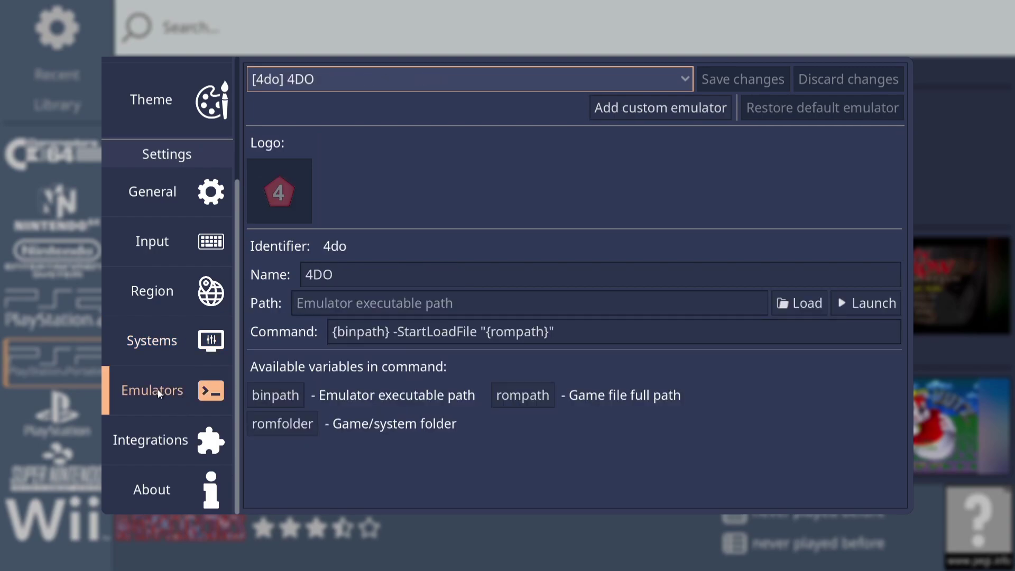
{"action": "left_click", "coordinate": [670, 78]}
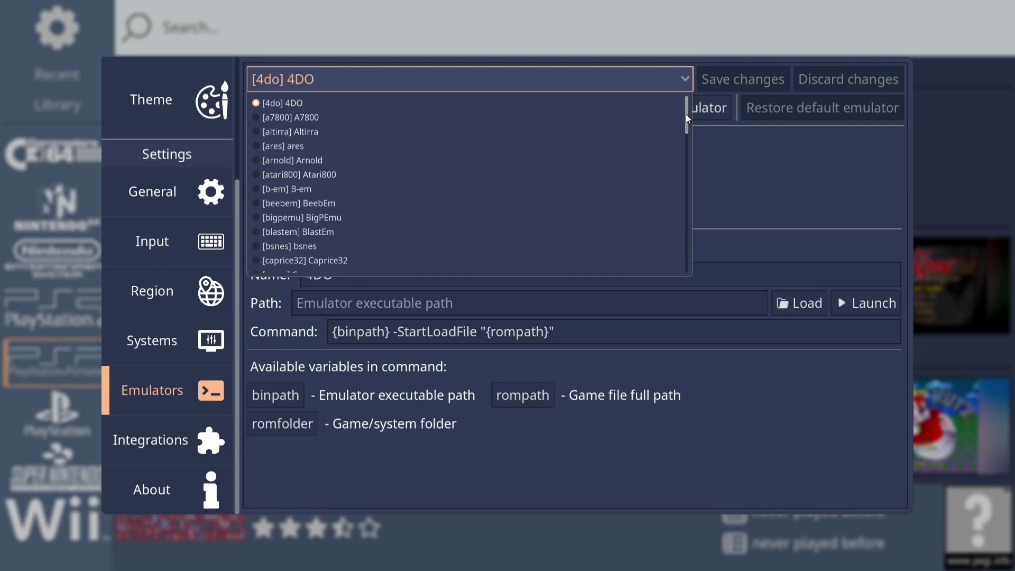
{"action": "left_click_drag", "start_coordinate": [687, 113], "coordinate": [686, 211]}
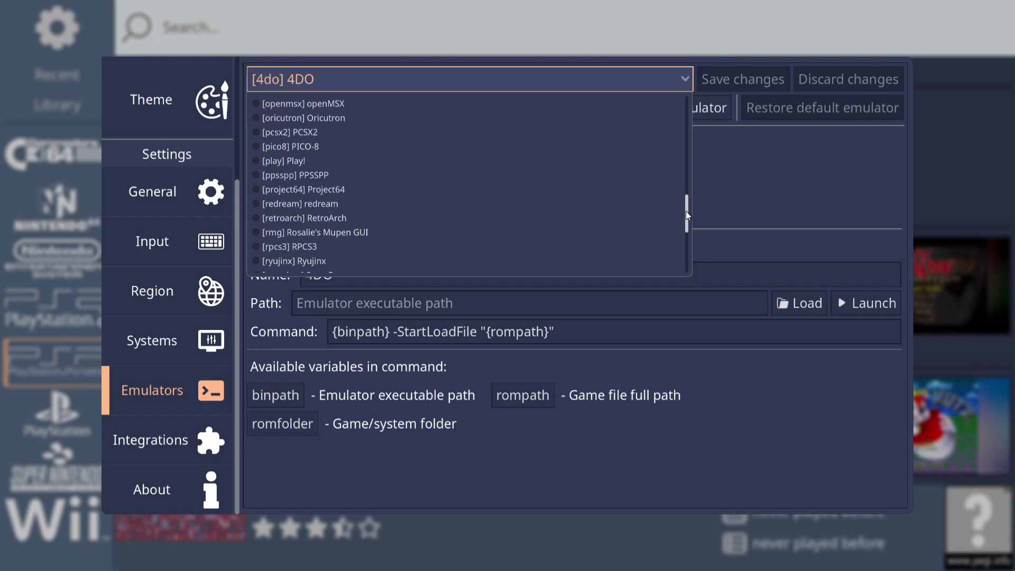
{"action": "left_click", "coordinate": [284, 180]}
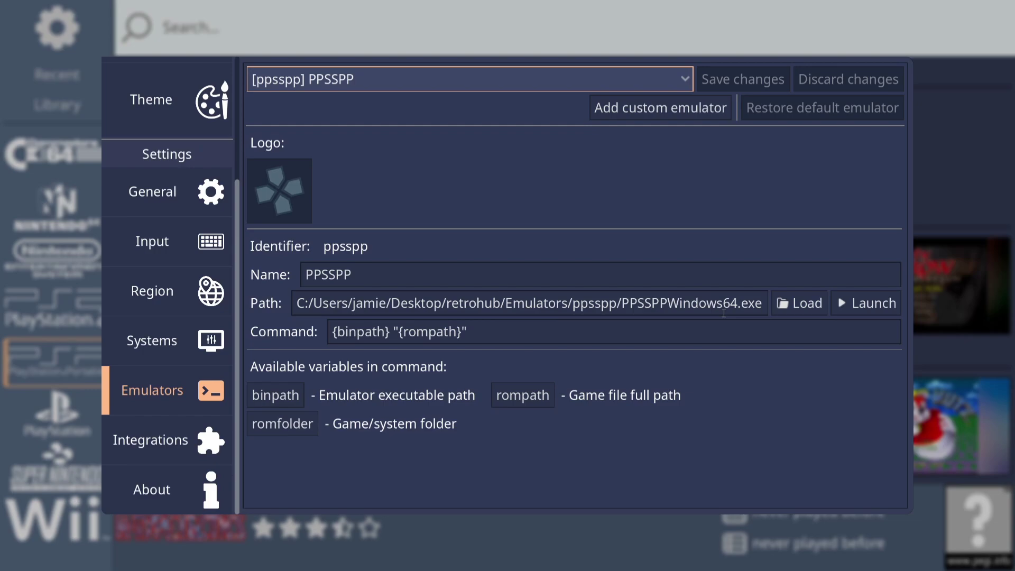
Set the PPSSPP executable path to PPSSPPWindows64.exe in the desktop's retrohub/Emulators/ppsspp folder and save the changes
{"action": "left_click", "coordinate": [807, 307]}
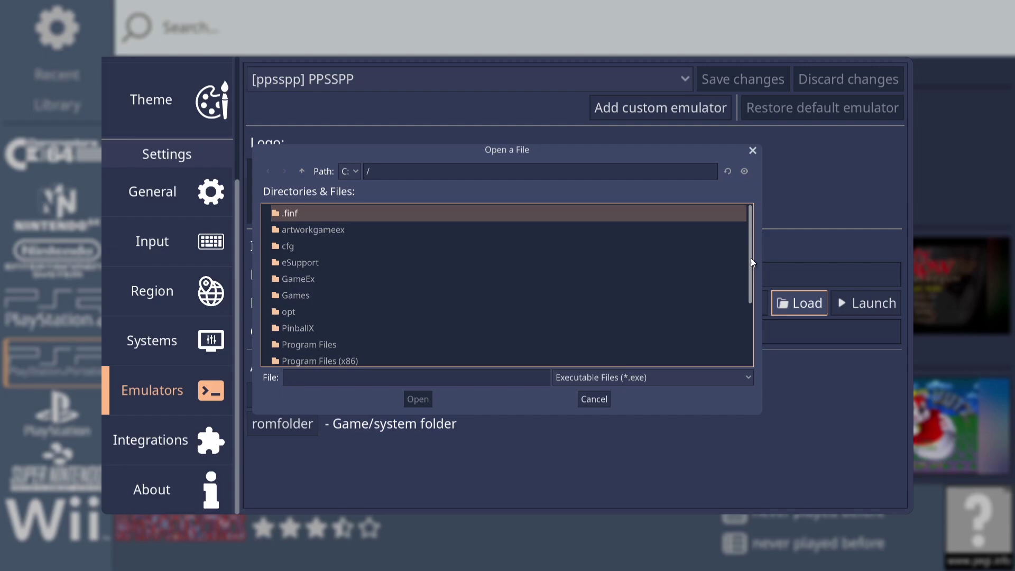
{"action": "left_click_drag", "start_coordinate": [751, 258], "coordinate": [751, 330]}
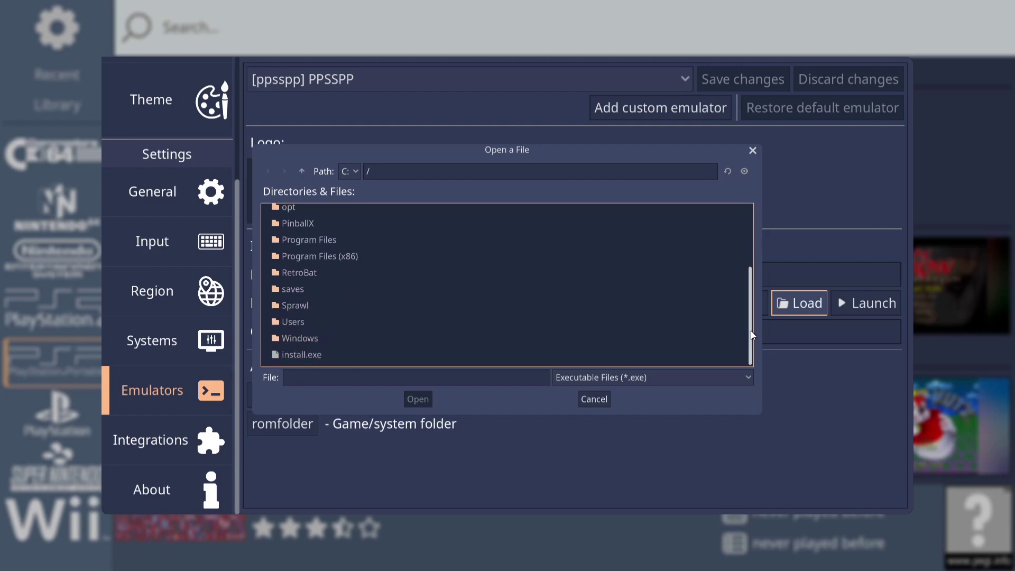
{"action": "left_click", "coordinate": [300, 321]}
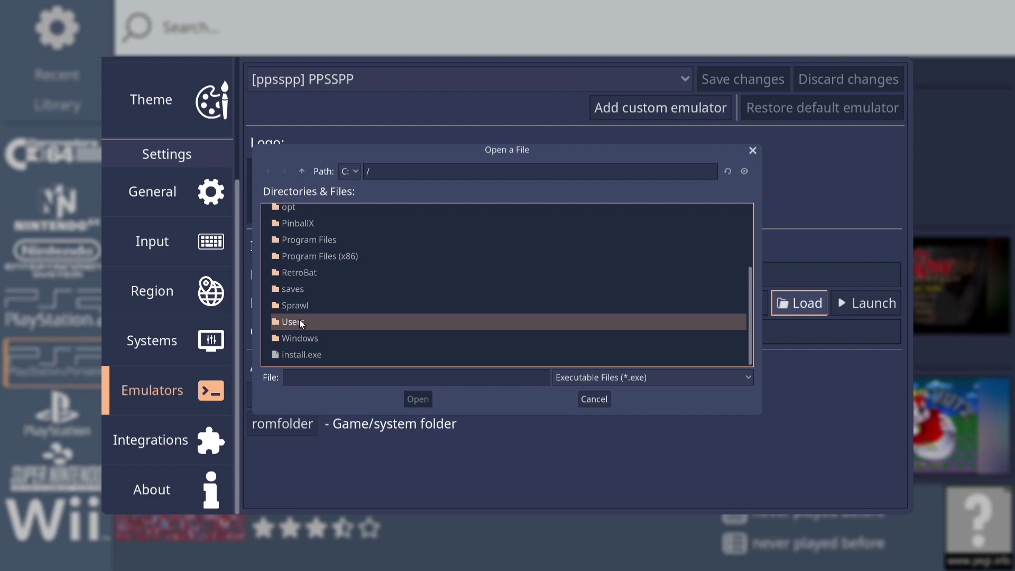
{"action": "double_click", "coordinate": [300, 321]}
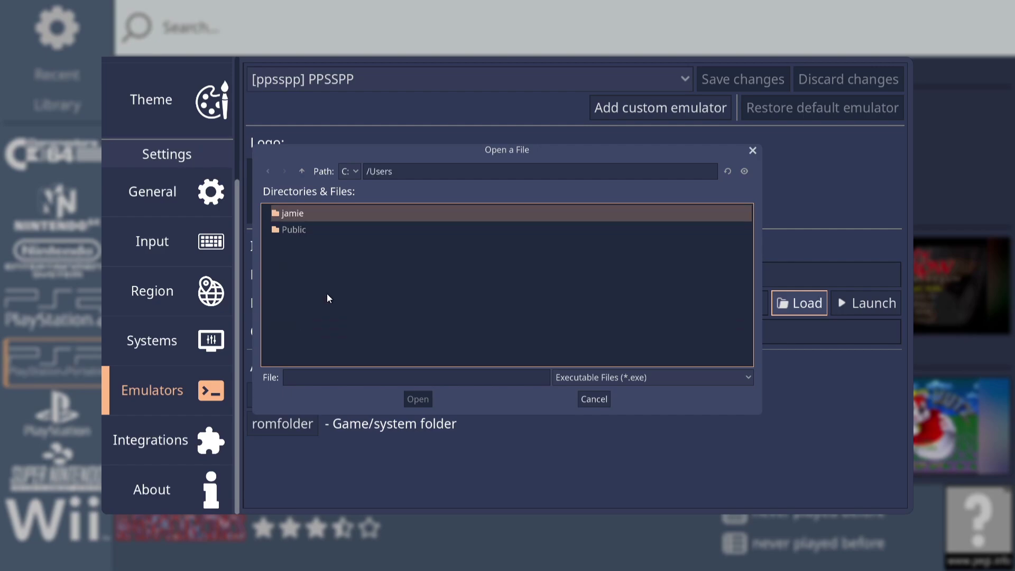
{"action": "double_click", "coordinate": [306, 213]}
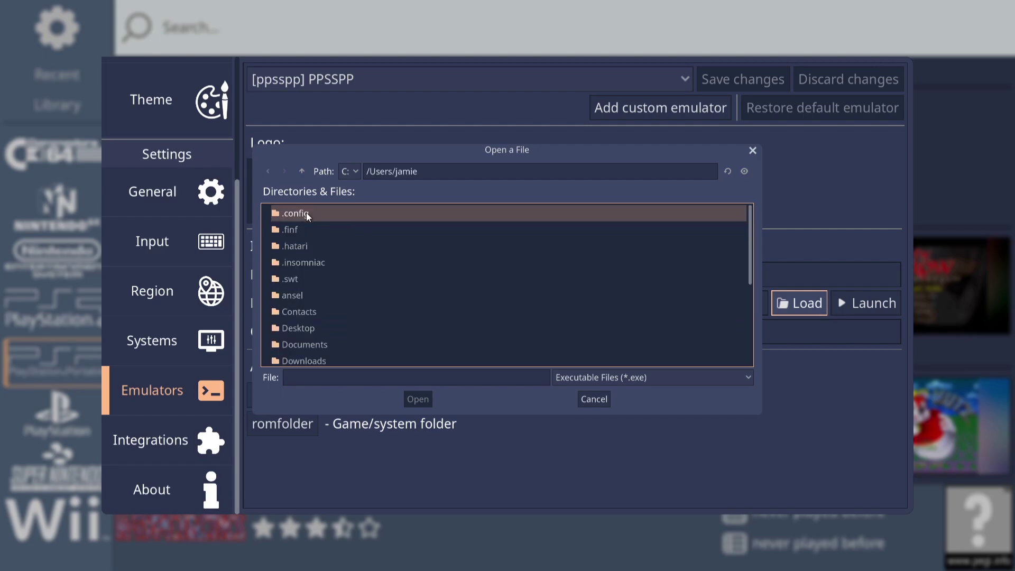
{"action": "double_click", "coordinate": [304, 331]}
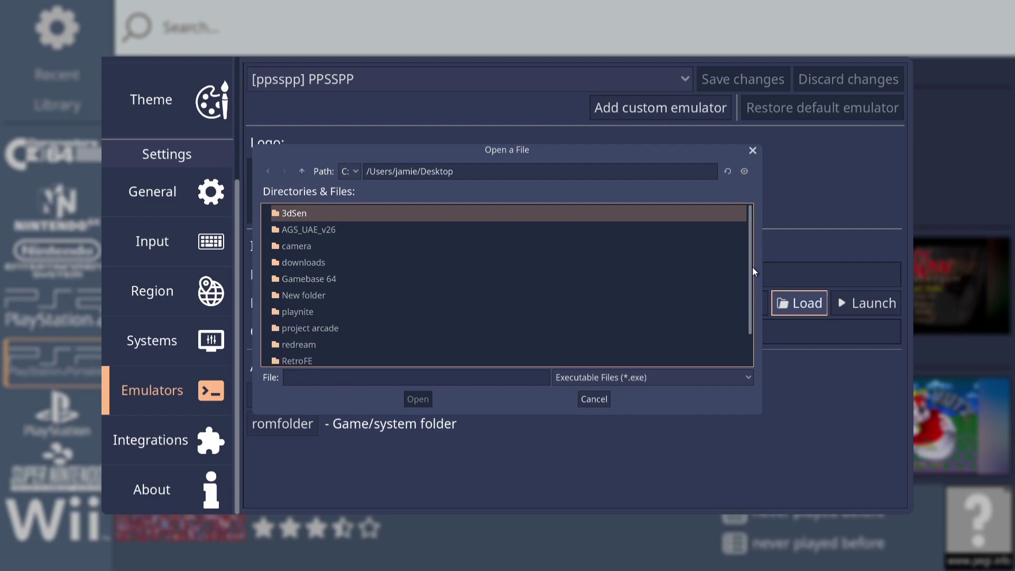
{"action": "left_click_drag", "start_coordinate": [750, 268], "coordinate": [753, 315]}
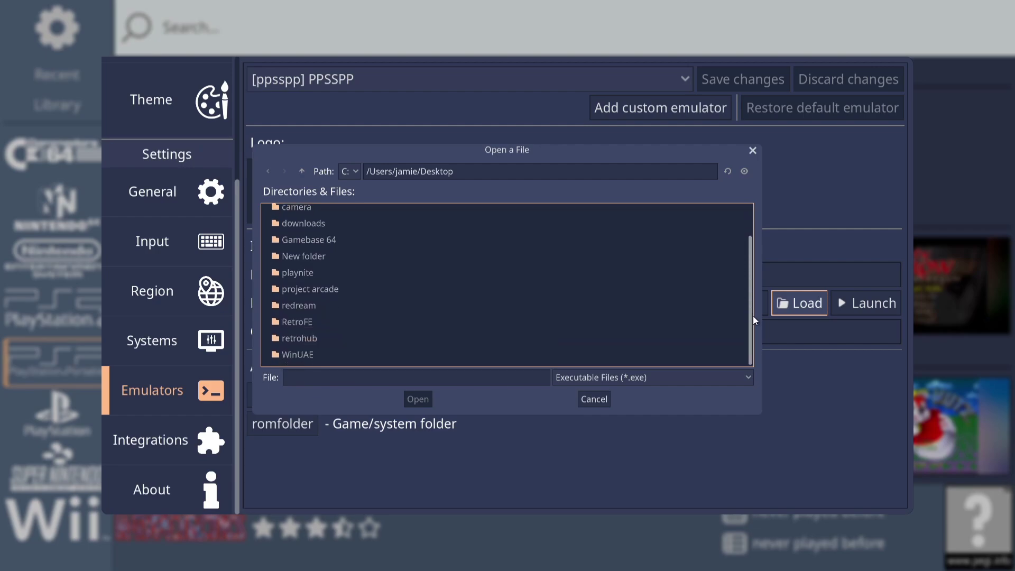
{"action": "double_click", "coordinate": [299, 338]}
{"action": "double_click", "coordinate": [303, 229]}
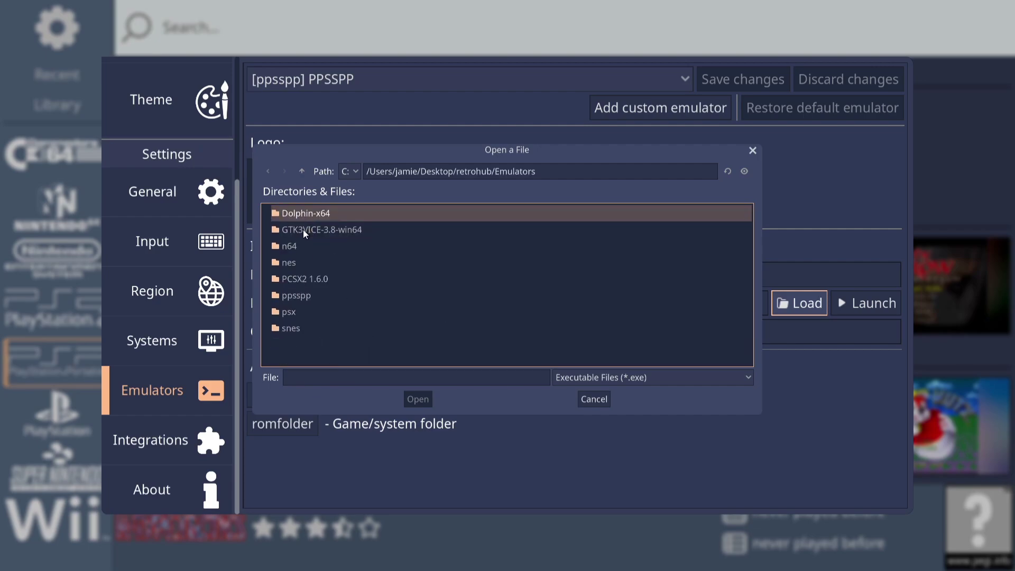
{"action": "double_click", "coordinate": [303, 294]}
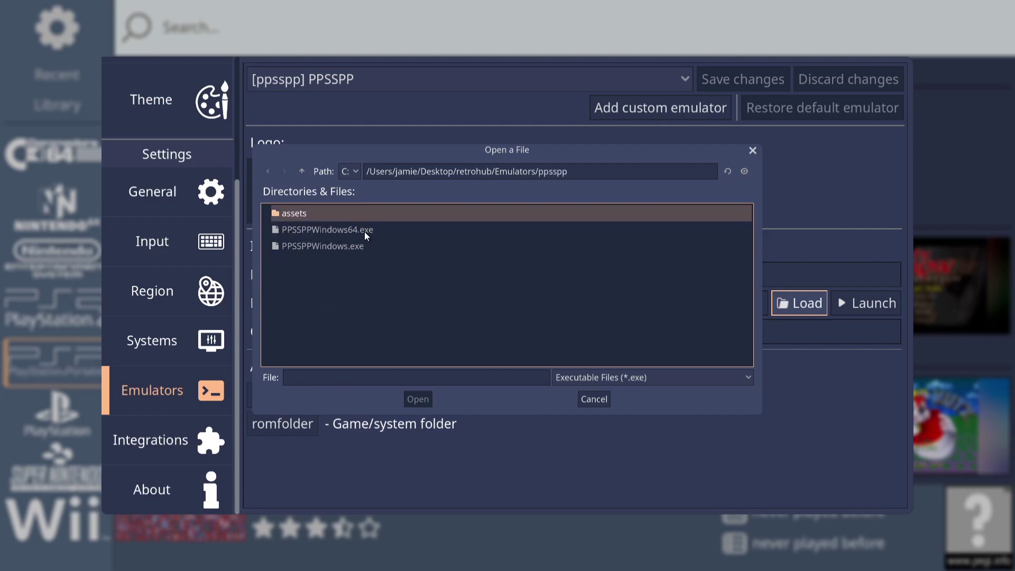
{"action": "double_click", "coordinate": [378, 231]}
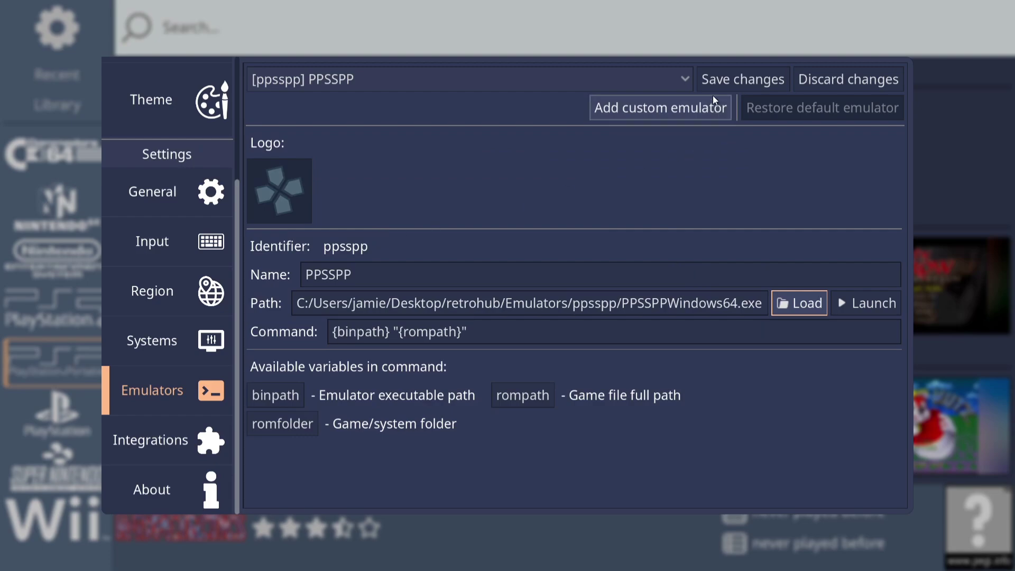
{"action": "left_click", "coordinate": [742, 84]}
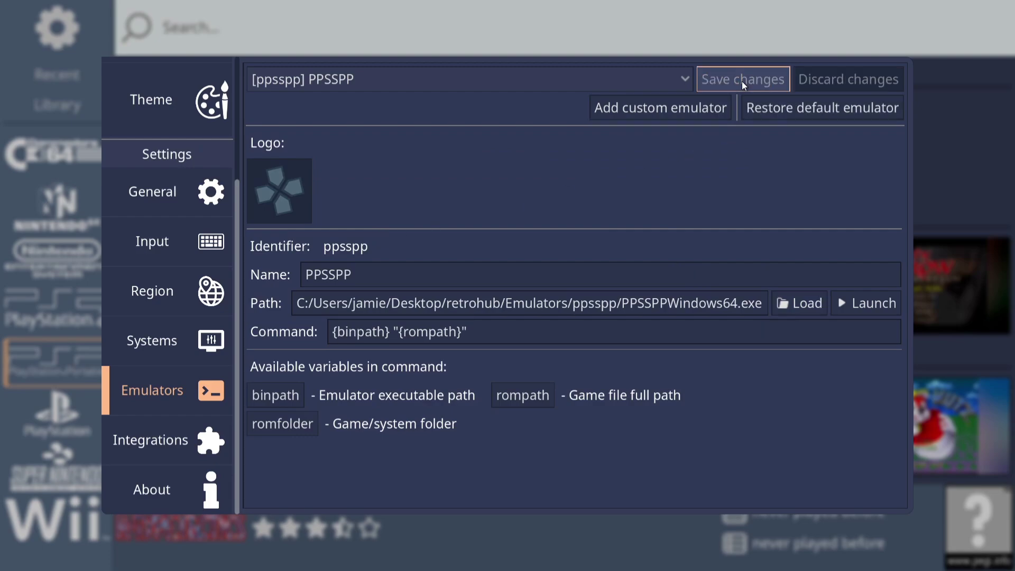
Close the configuration menu and launch Ridge Racer from the Sony PlayStation Portable row
{"action": "key", "text": "Escape"}
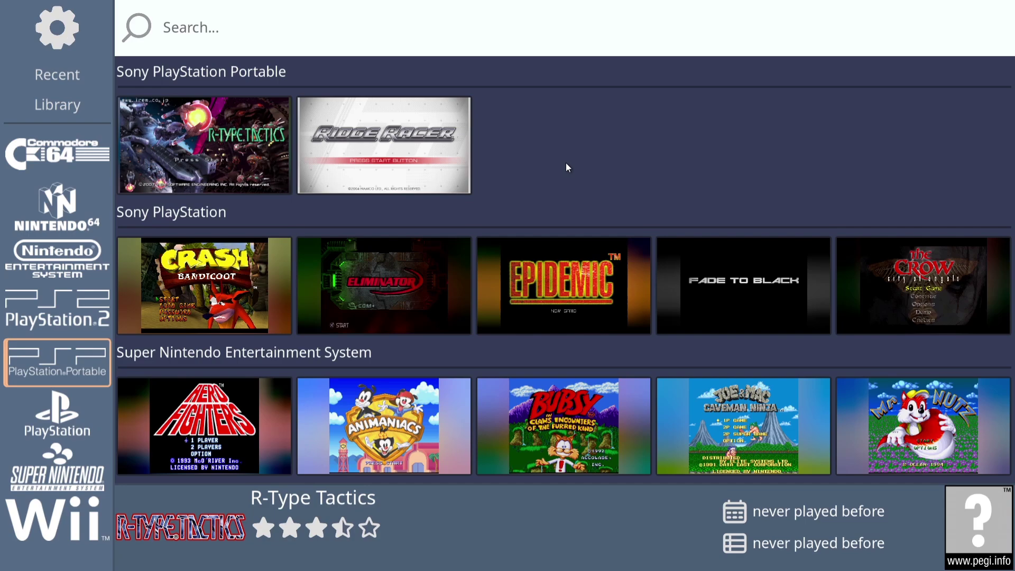
{"action": "left_click", "coordinate": [355, 152]}
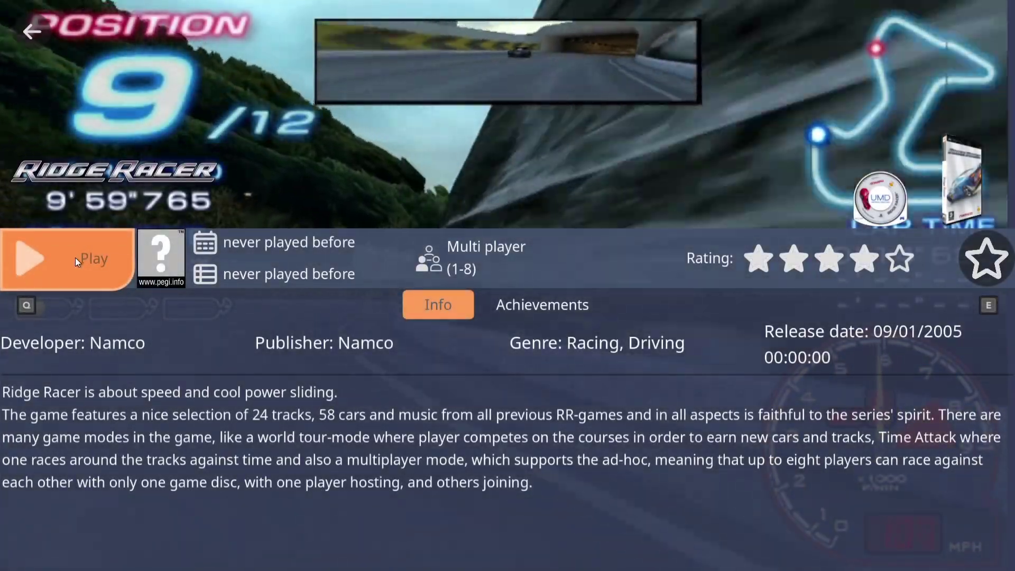
{"action": "left_click", "coordinate": [76, 258]}
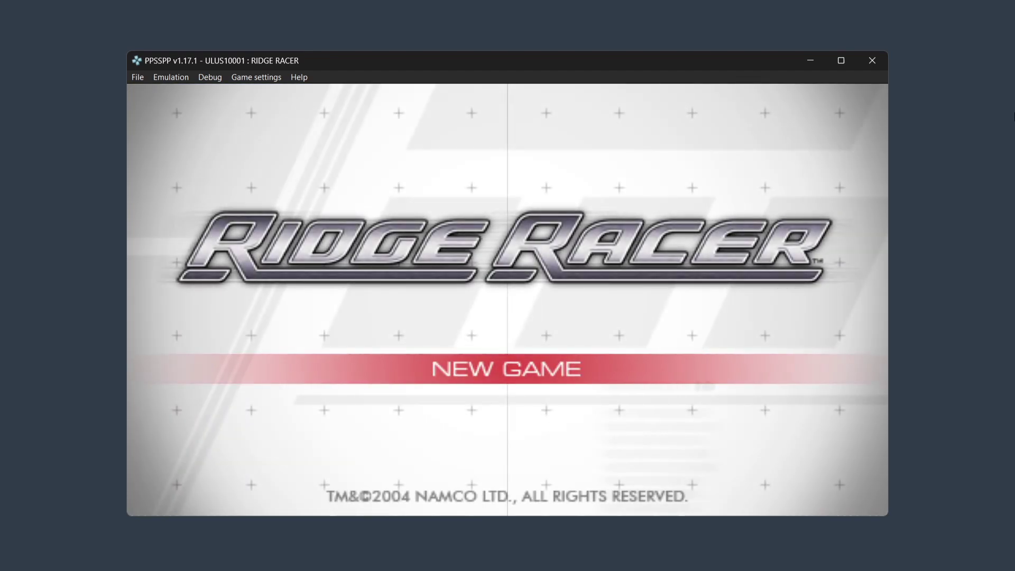
Start a new game in Ridge Racer and enter World Tours to begin a race
{"action": "key", "text": "x"}
{"action": "key", "text": "x"}
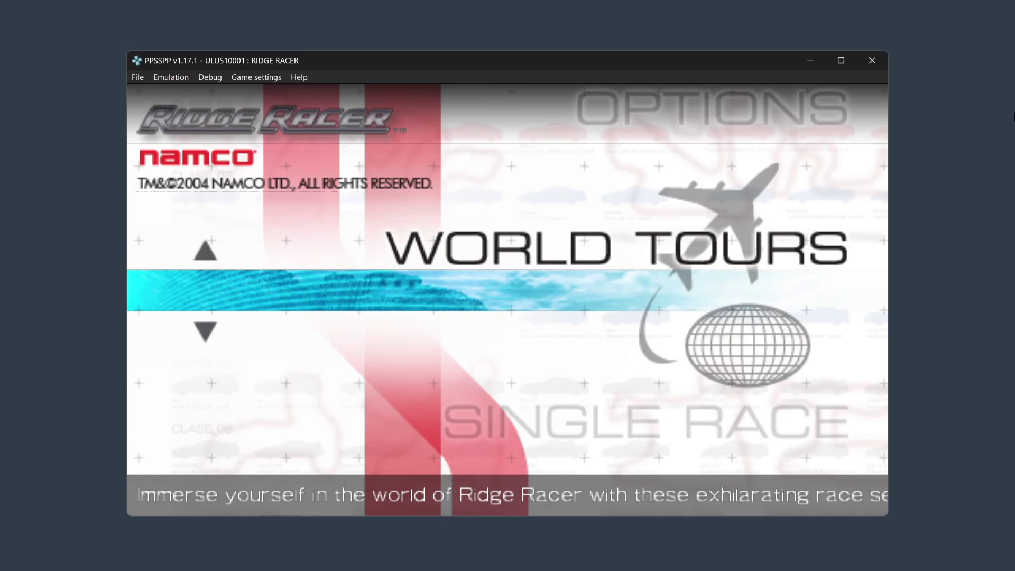
{"action": "key", "text": "x"}
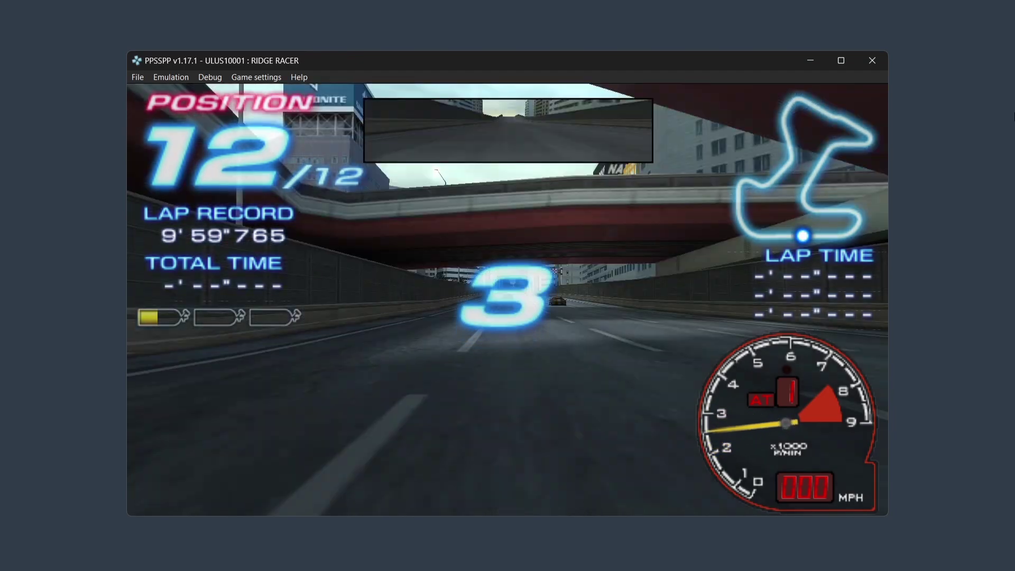
Pause the running Ridge Racer race and exit to the PPSSPP menu
{"action": "key", "text": "Escape"}
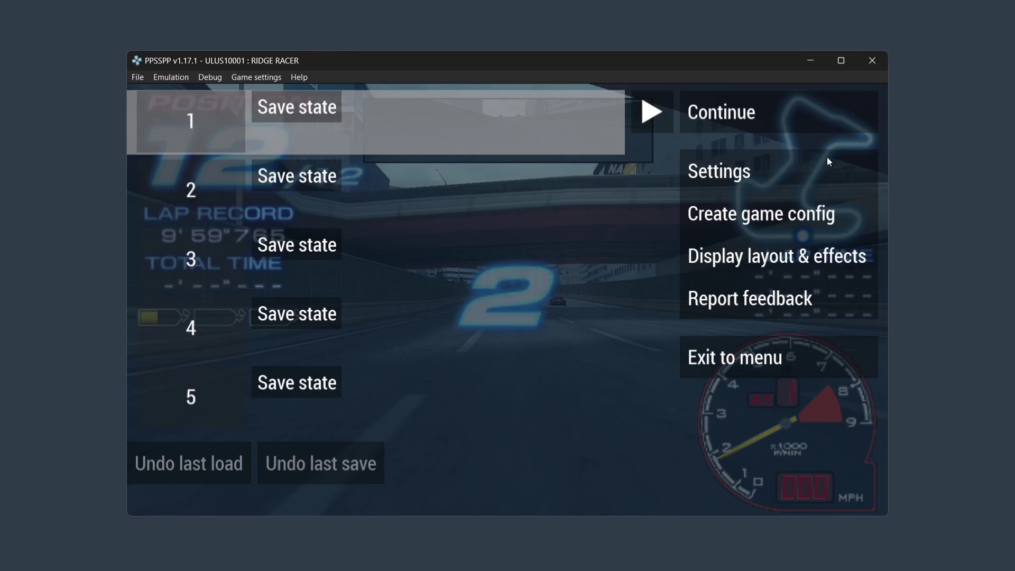
{"action": "left_click", "coordinate": [727, 359]}
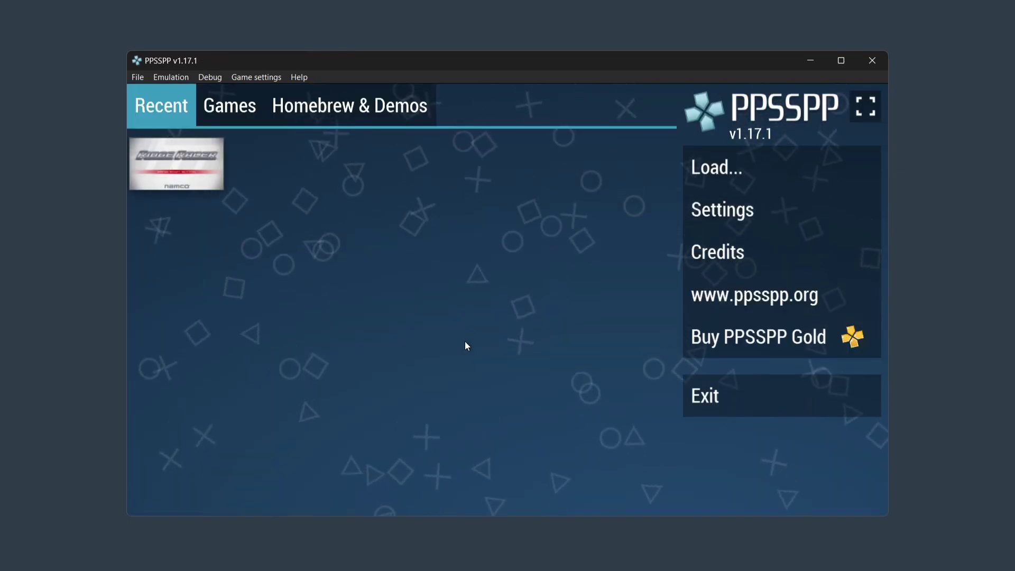
Enable VSync and set the rendering resolution to 4x PSP (1080p) in the graphics settings
{"action": "left_click", "coordinate": [707, 212]}
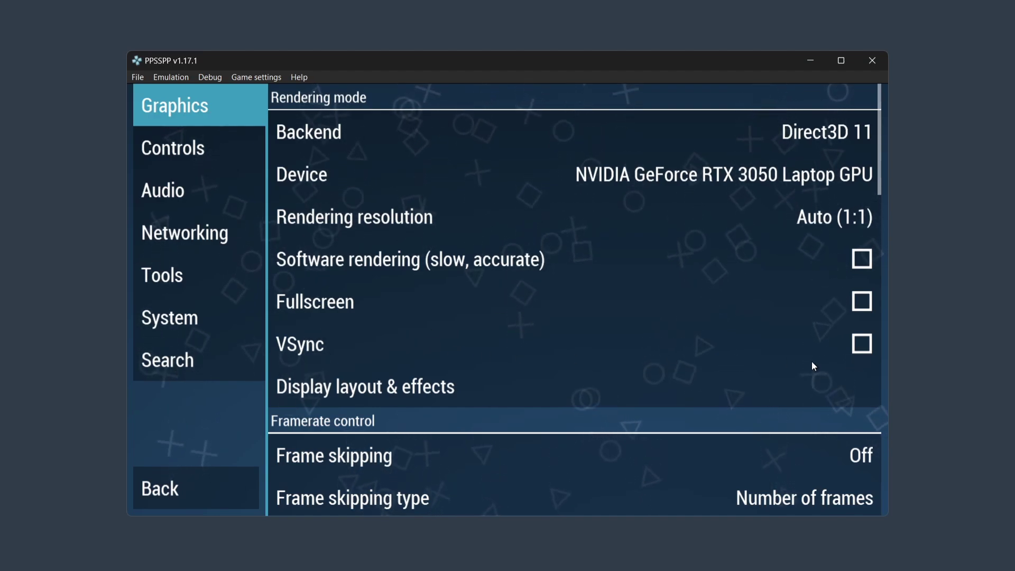
{"action": "left_click", "coordinate": [862, 347]}
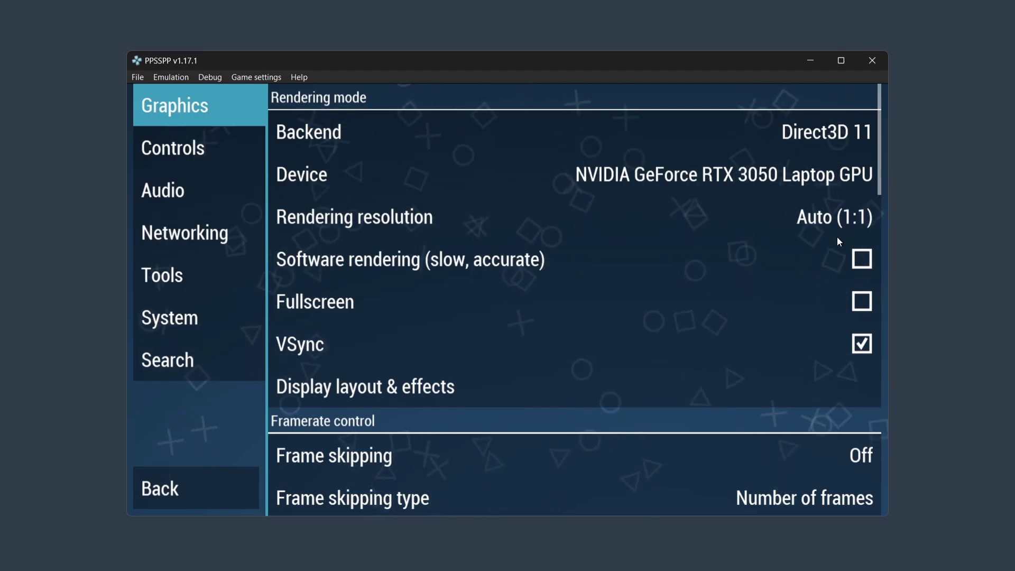
{"action": "left_click", "coordinate": [813, 226]}
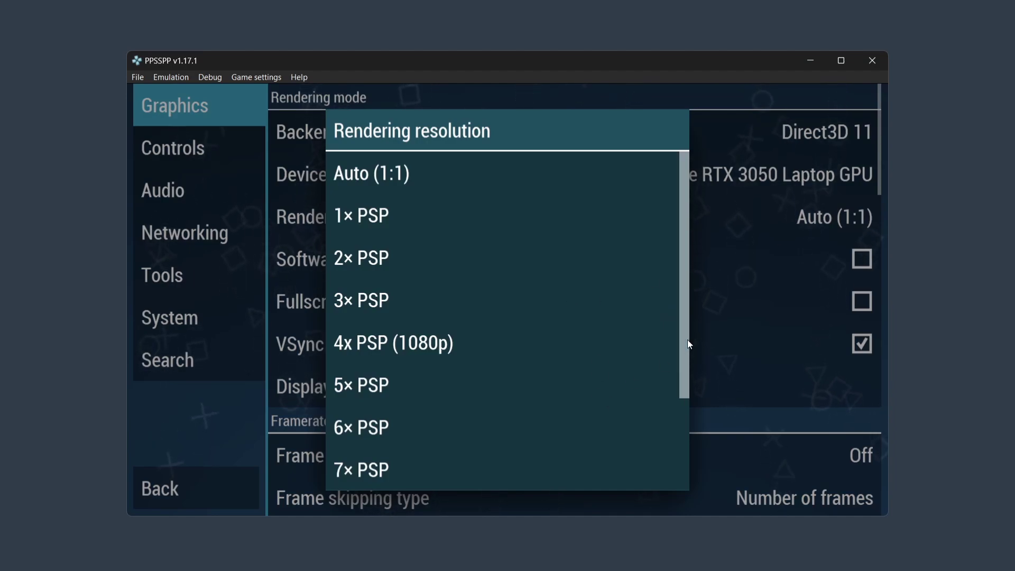
{"action": "left_click_drag", "start_coordinate": [687, 340], "coordinate": [693, 440]}
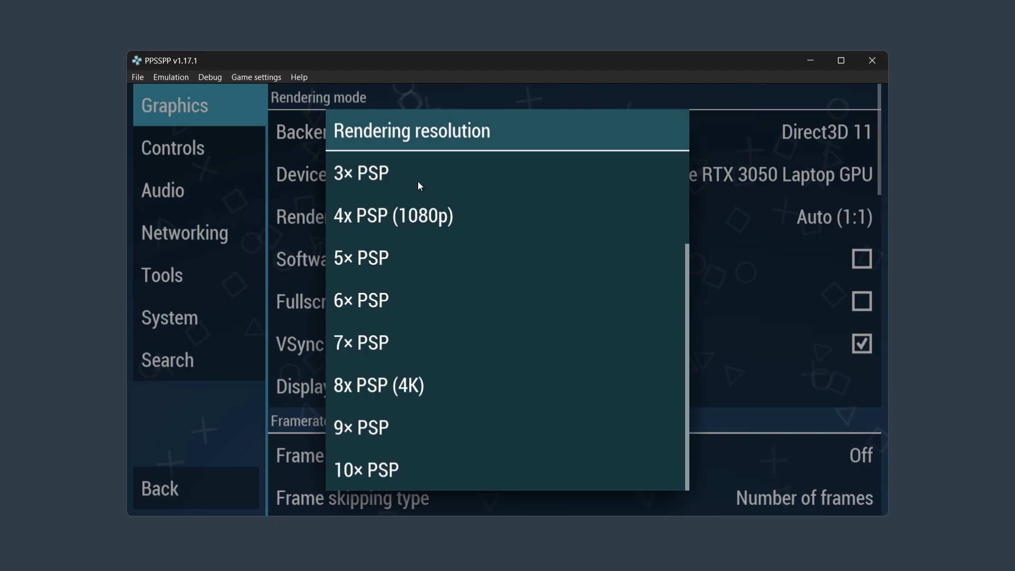
{"action": "left_click", "coordinate": [415, 217]}
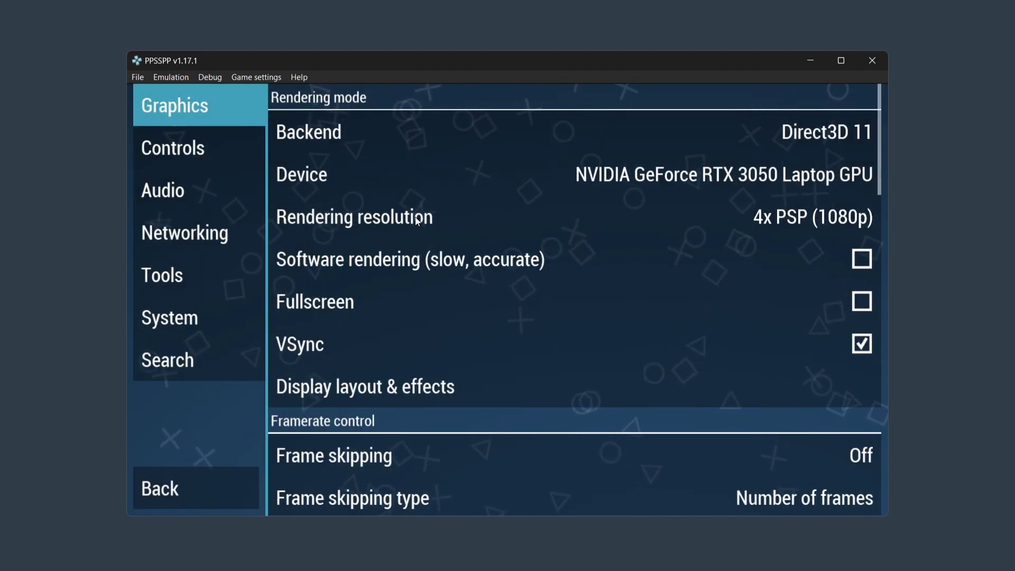
Select the NVIDIA GeForce RTX 3050 Laptop GPU as the rendering device
{"action": "left_click", "coordinate": [738, 179]}
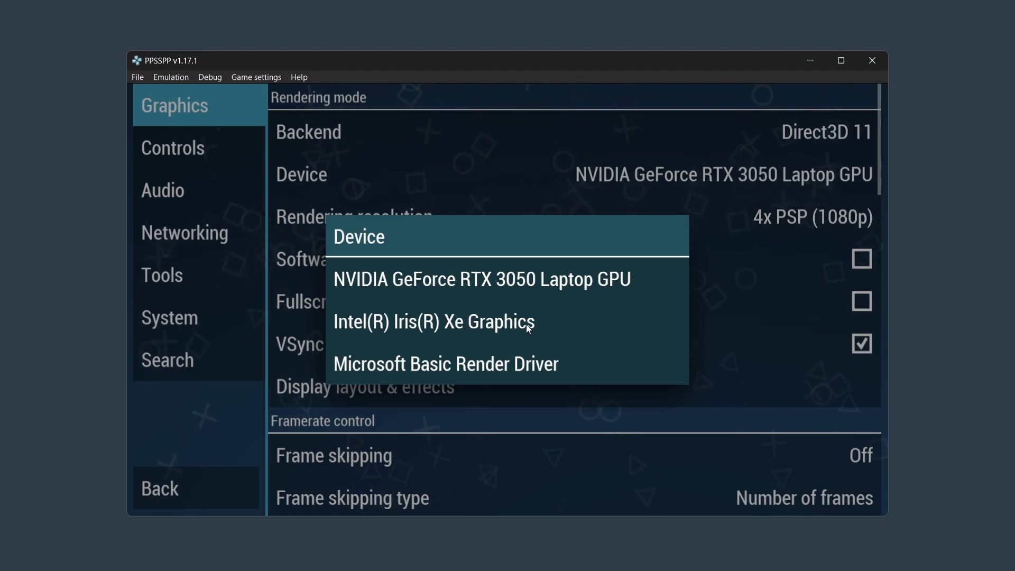
{"action": "left_click", "coordinate": [520, 279]}
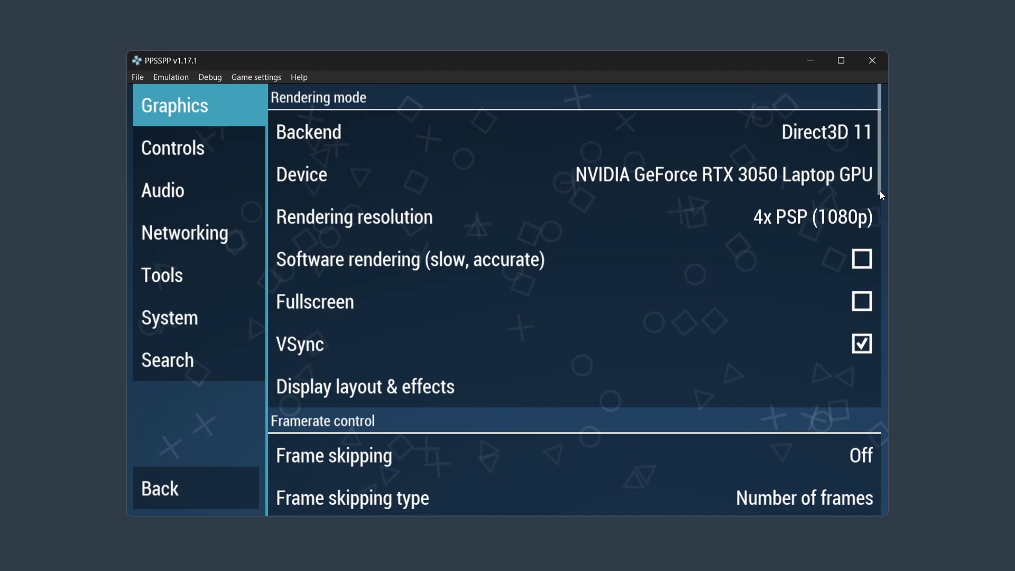
Set the texture scaling upscale type to Hybrid + Bicubic and the upscale level to 3×
{"action": "left_click_drag", "start_coordinate": [880, 186], "coordinate": [882, 423]}
{"action": "left_click", "coordinate": [356, 256]}
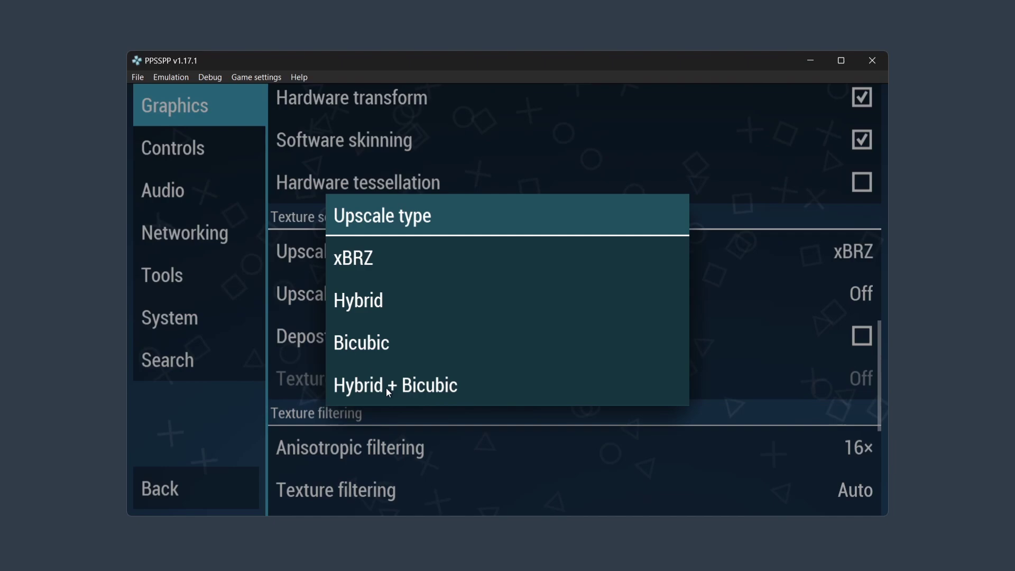
{"action": "left_click", "coordinate": [411, 390]}
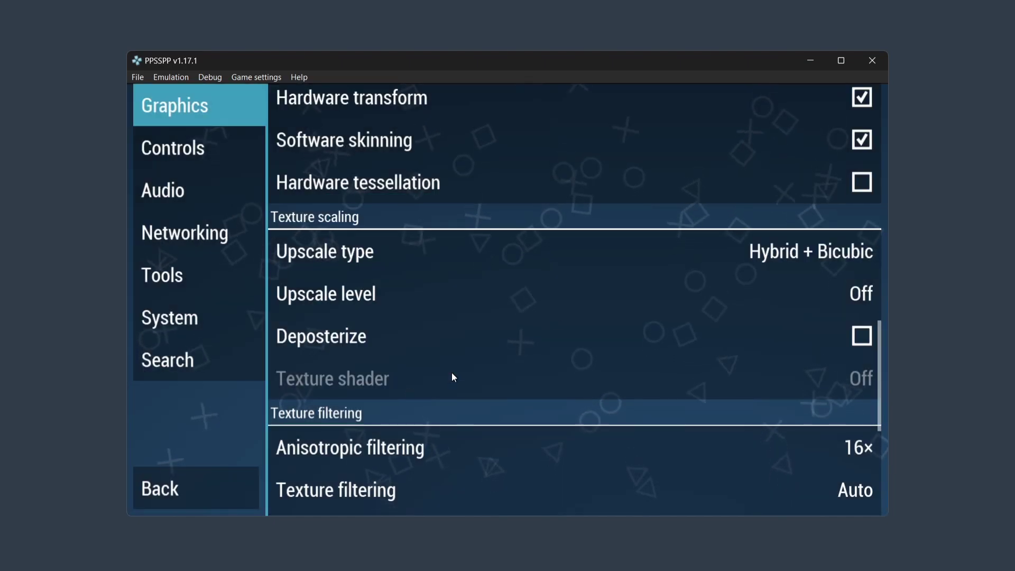
{"action": "left_click", "coordinate": [347, 295]}
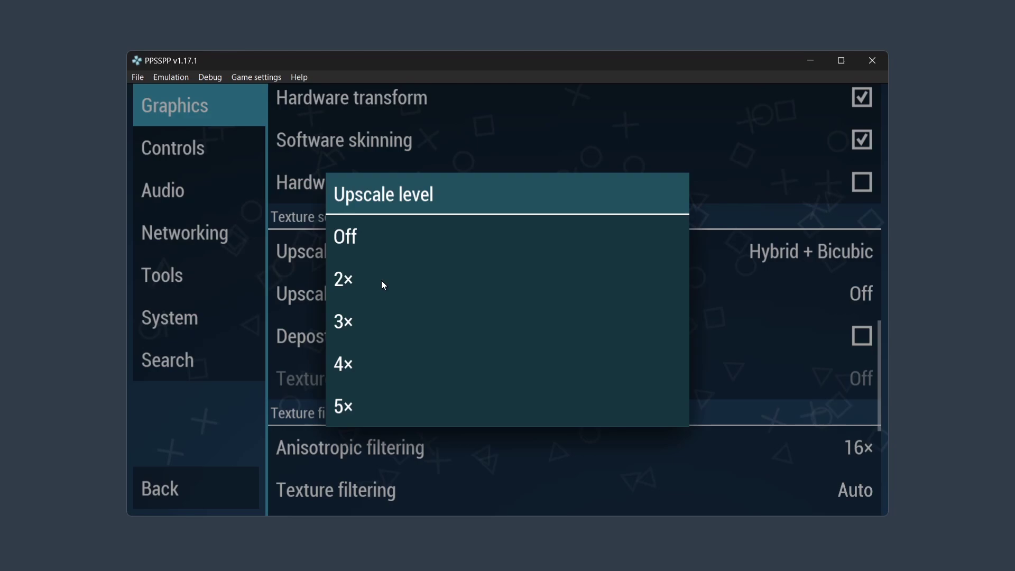
{"action": "left_click", "coordinate": [382, 327]}
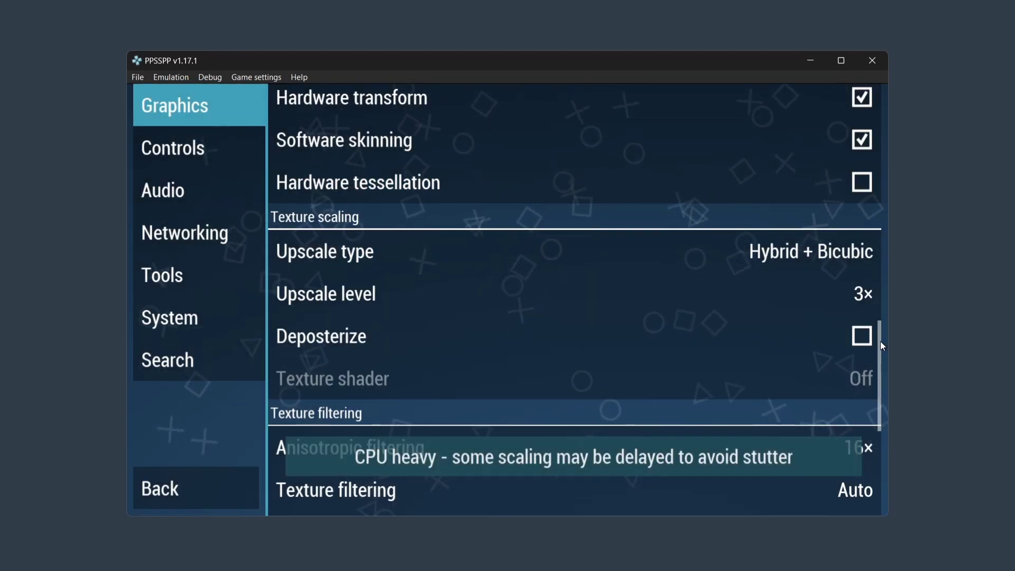
Set anisotropic filtering to 2× in the texture filtering settings
{"action": "left_click_drag", "start_coordinate": [881, 342], "coordinate": [881, 398]}
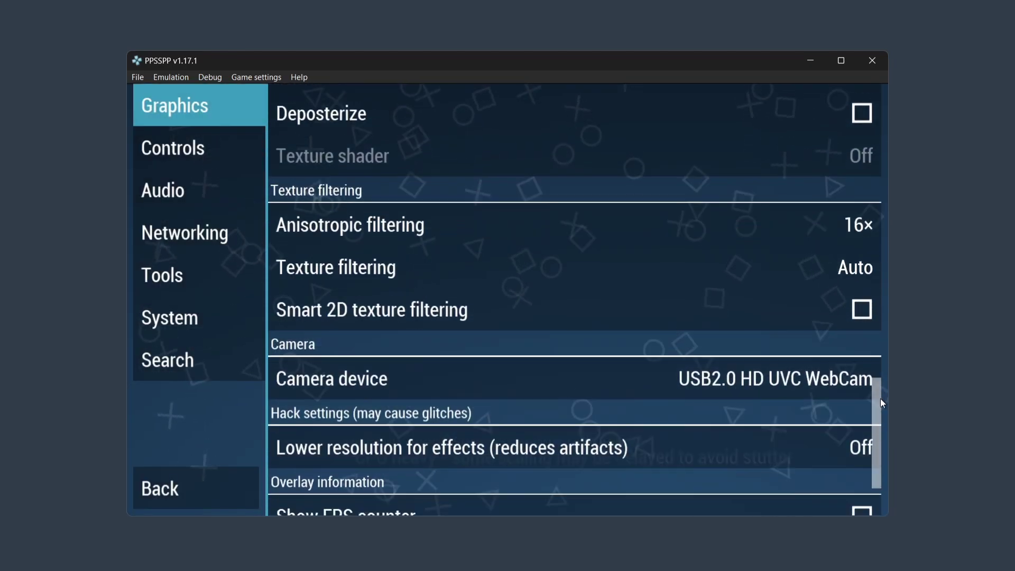
{"action": "left_click", "coordinate": [458, 223]}
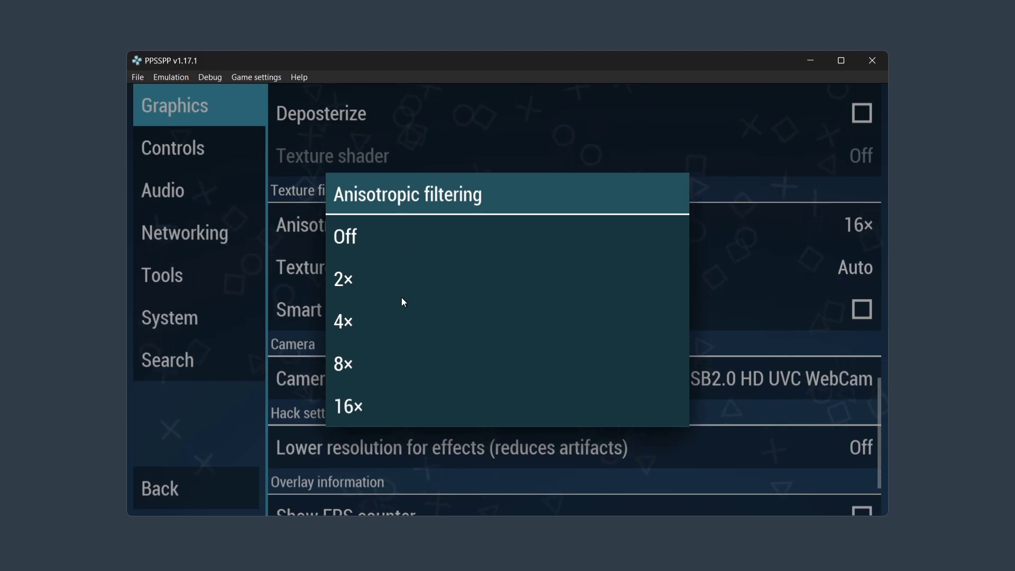
{"action": "left_click", "coordinate": [350, 284]}
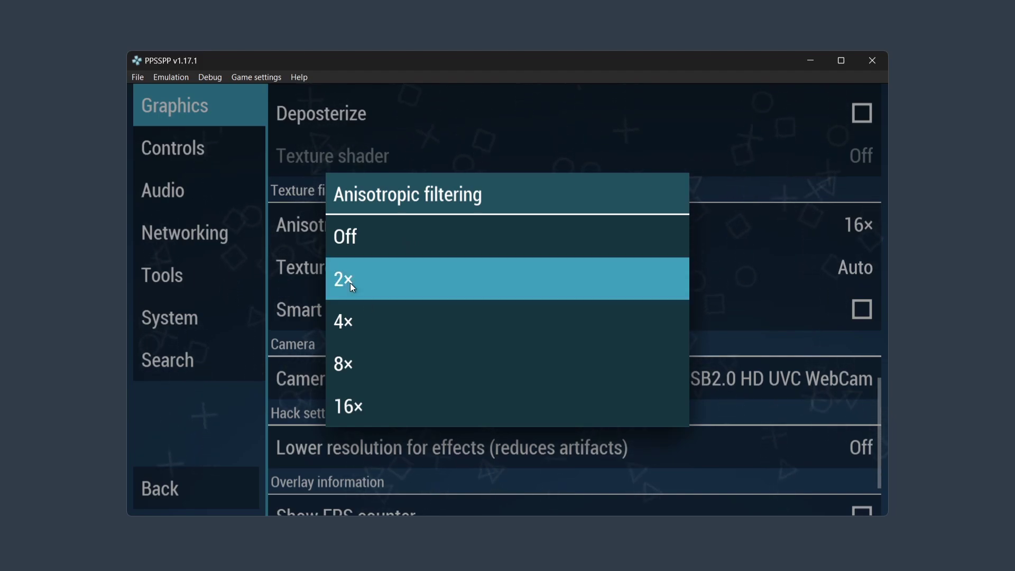
Examine the control mapping and the audio settings
{"action": "left_click", "coordinate": [198, 148]}
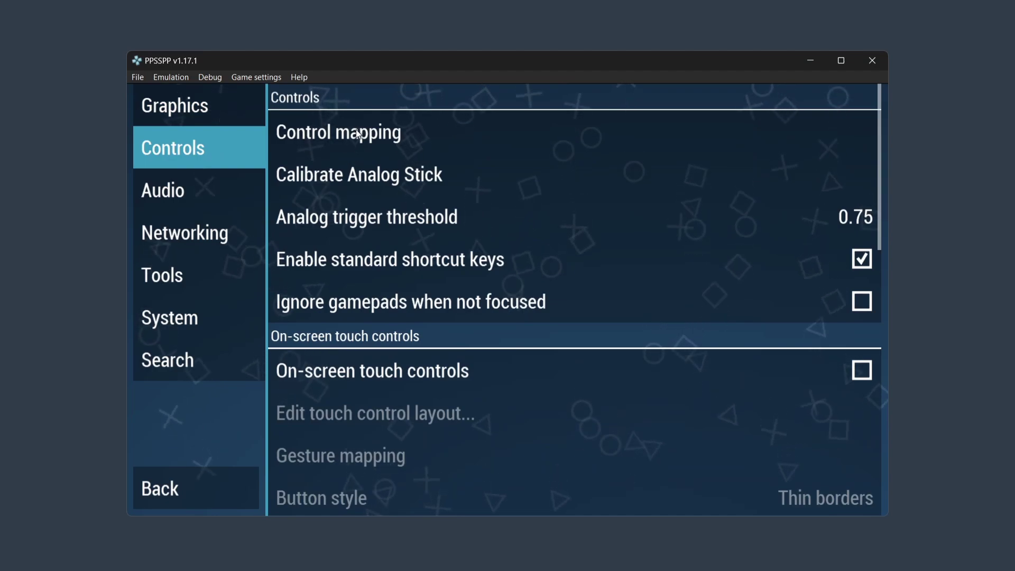
{"action": "left_click", "coordinate": [357, 132]}
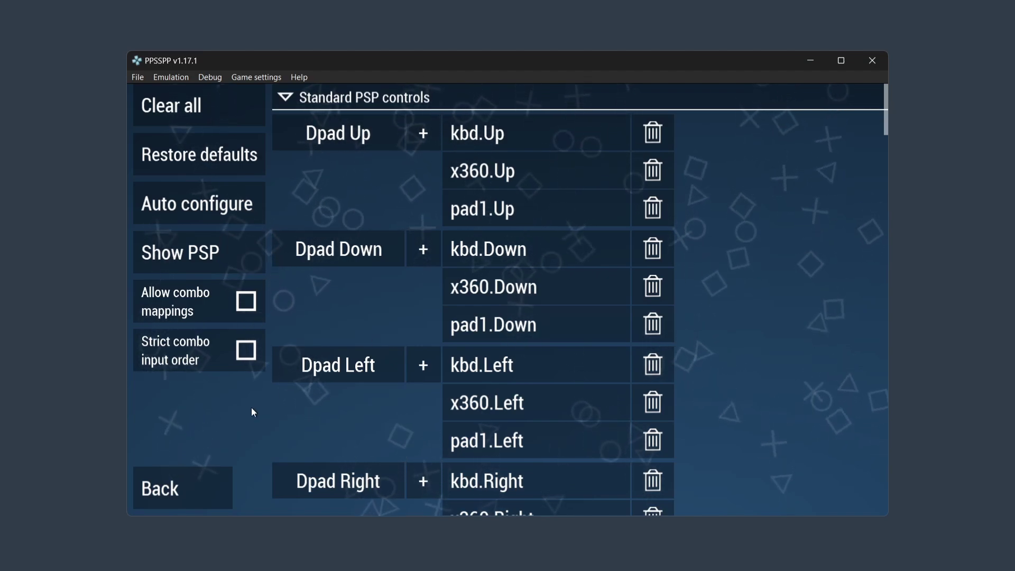
{"action": "left_click", "coordinate": [183, 488]}
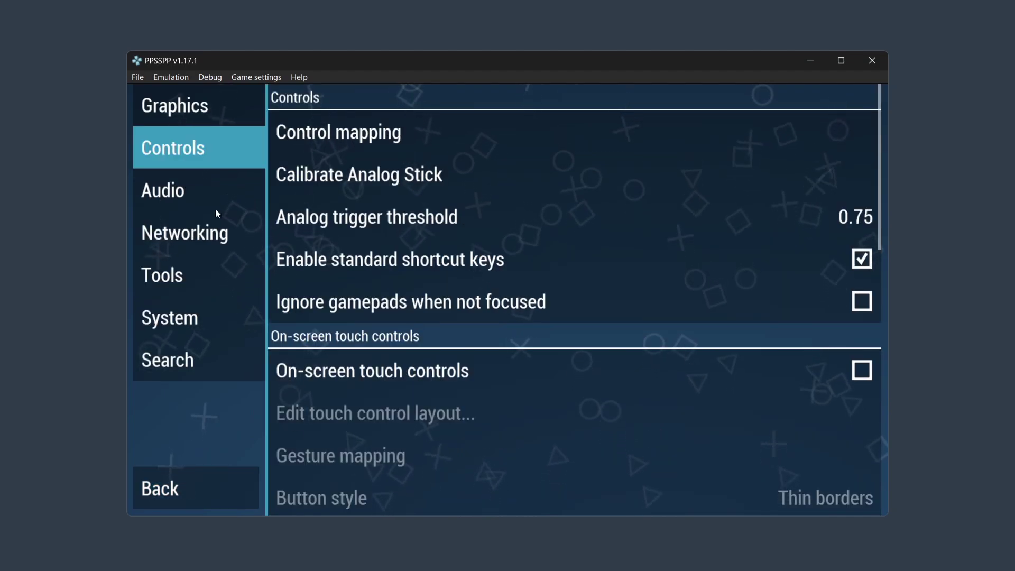
{"action": "left_click", "coordinate": [203, 200]}
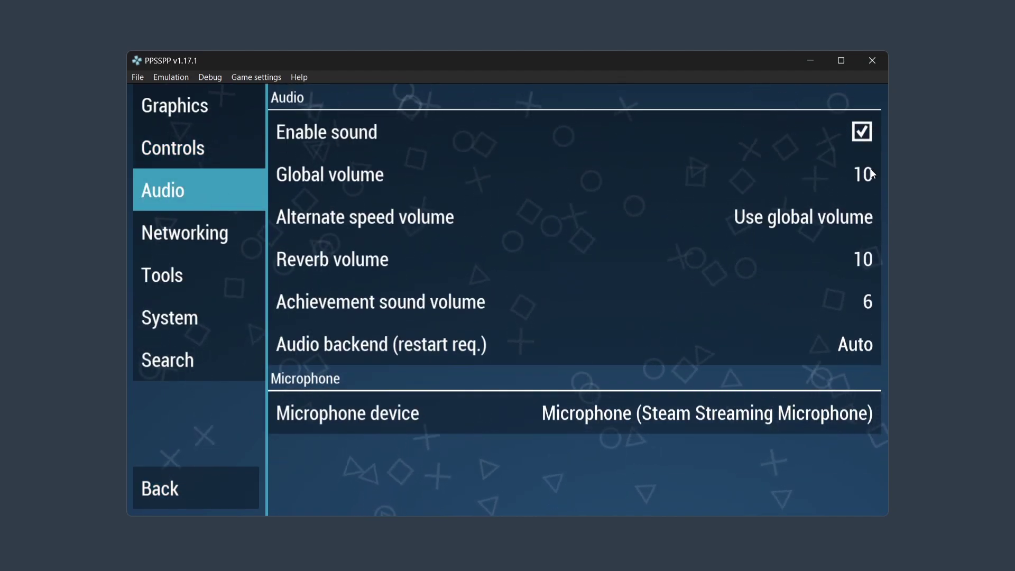
Change the interface theme to Dark in the system settings and return to the main screen
{"action": "key", "text": "Page_Down"}
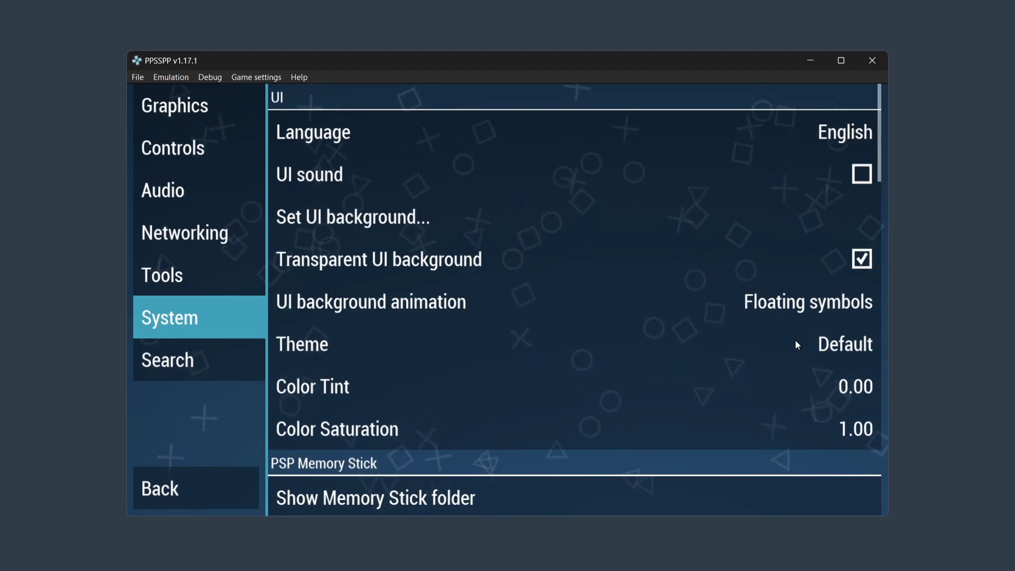
{"action": "left_click", "coordinate": [336, 346]}
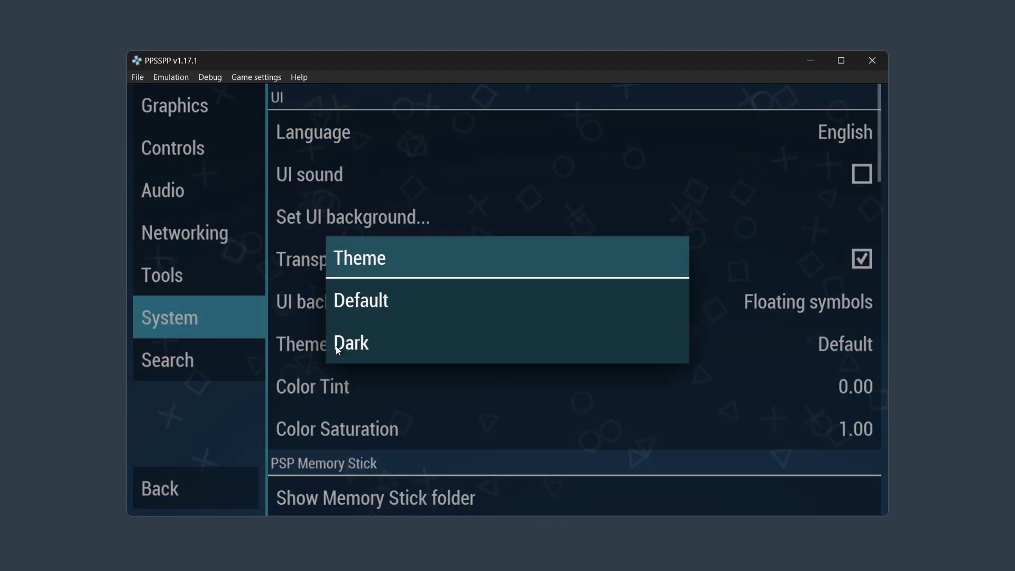
{"action": "left_click", "coordinate": [389, 343]}
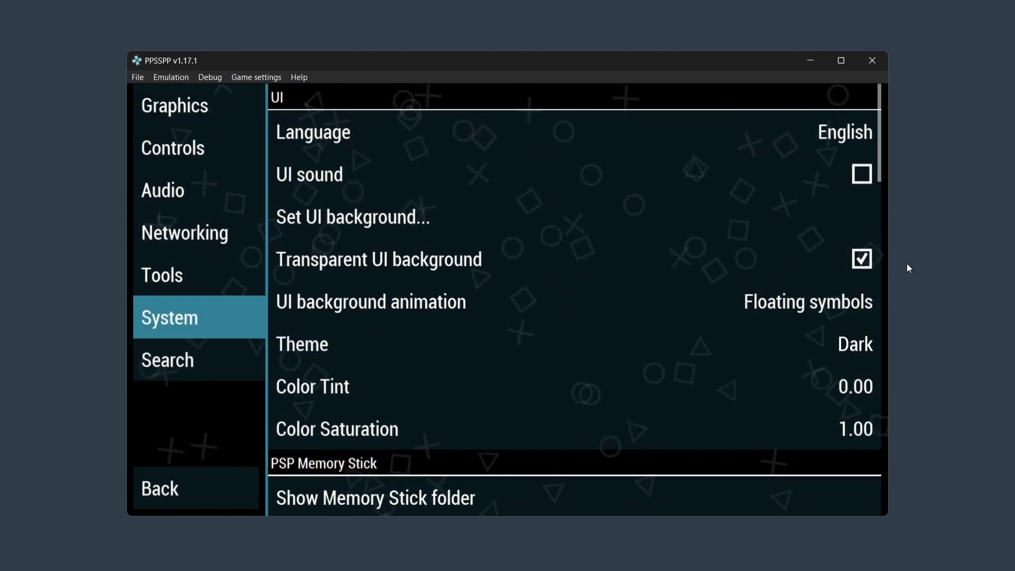
{"action": "left_click", "coordinate": [185, 233]}
{"action": "left_click", "coordinate": [152, 499]}
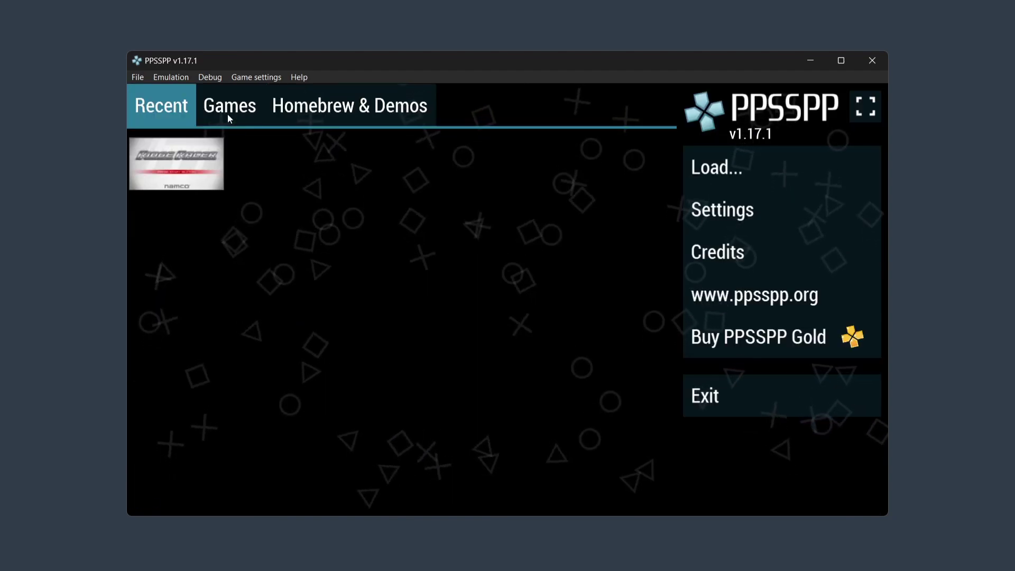
Launch Ridge Racer from the recent games and drive in a race to test the graphics settings
{"action": "left_click", "coordinate": [198, 163]}
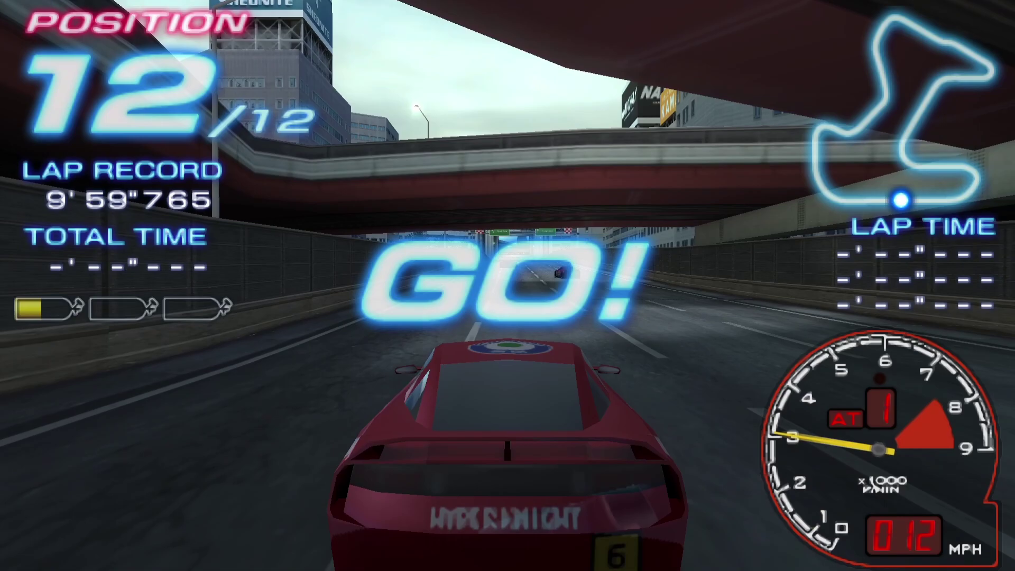
{"action": "key", "text": "z"}
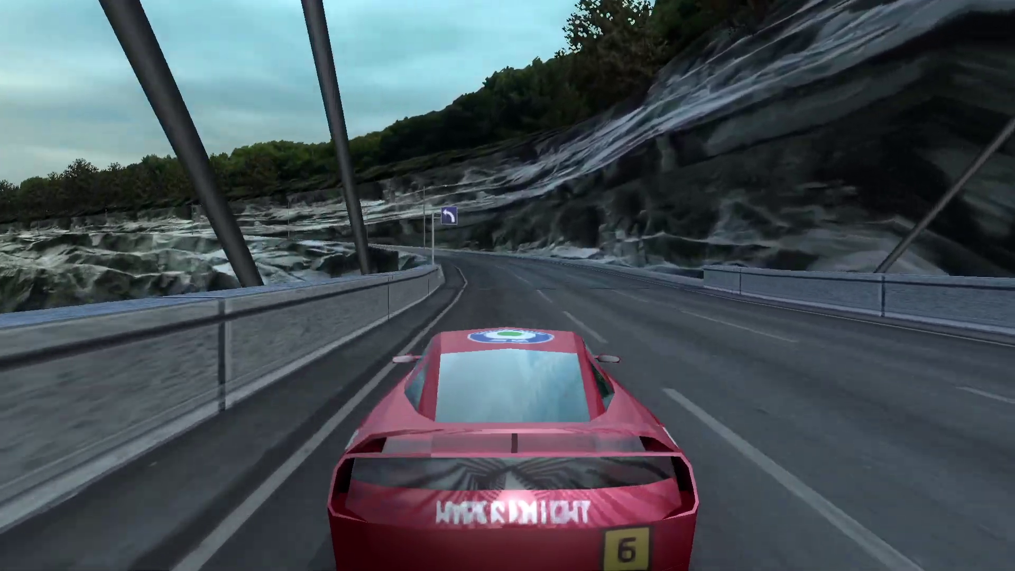
Pause the race, raise the rendering resolution to 8x PSP (4K) and resume the game
{"action": "key", "text": "Escape"}
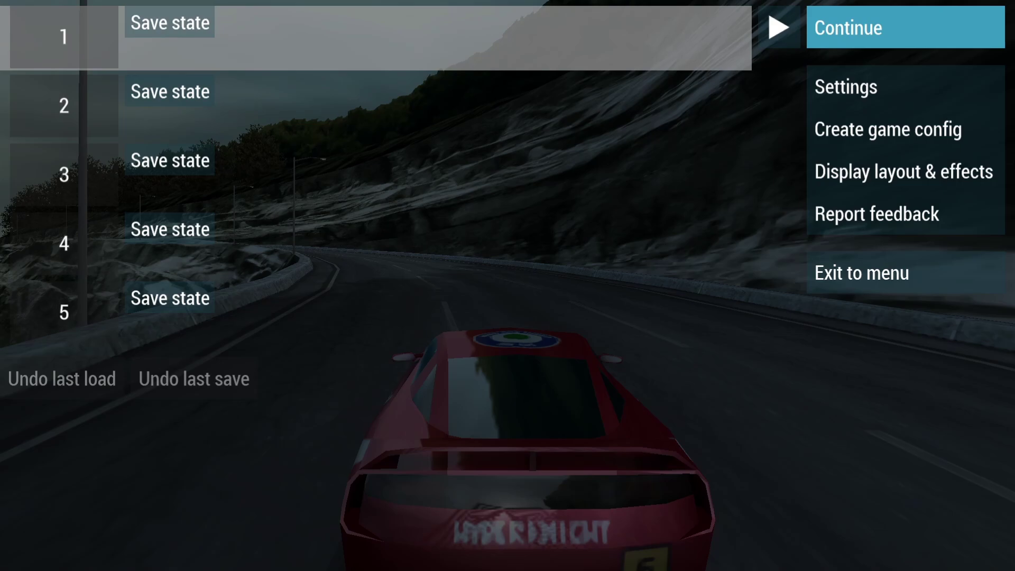
{"action": "left_click", "coordinate": [857, 90]}
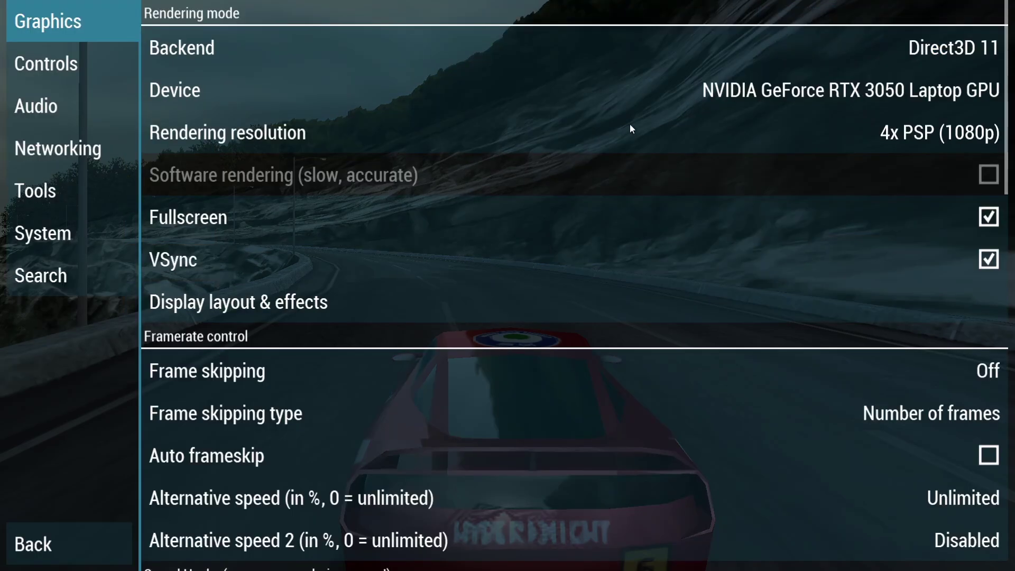
{"action": "left_click", "coordinate": [933, 135]}
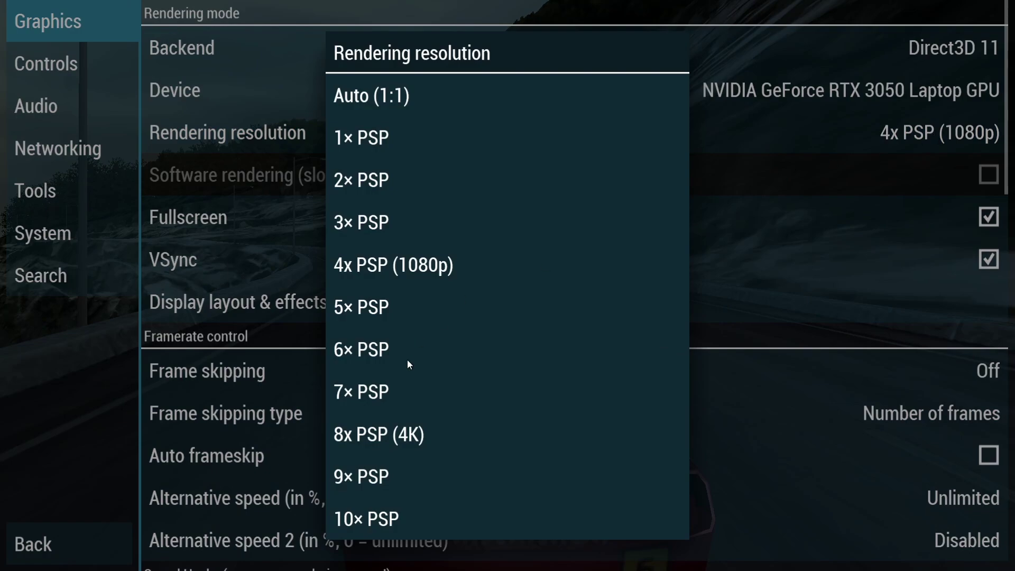
{"action": "left_click", "coordinate": [389, 431]}
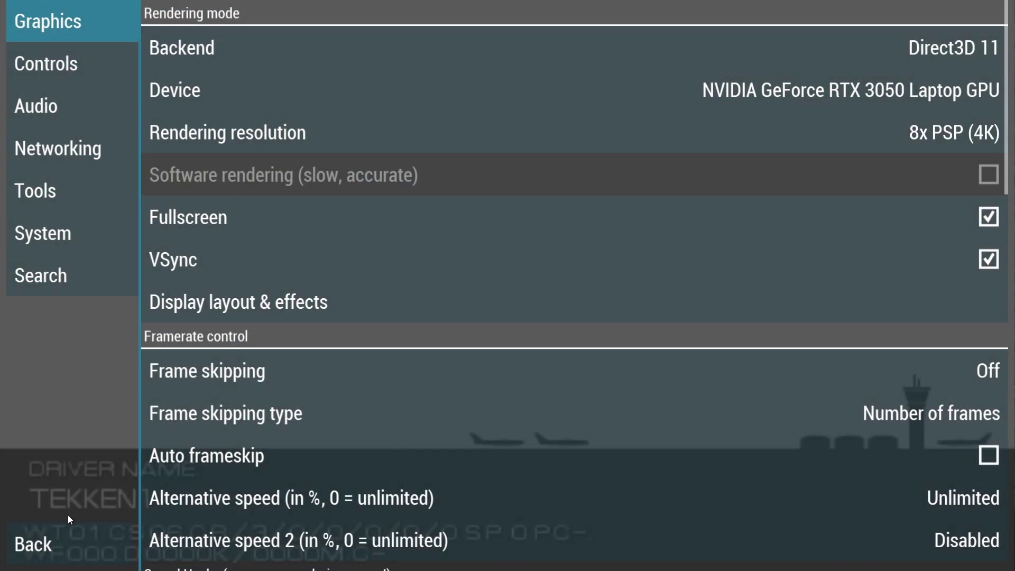
{"action": "left_click", "coordinate": [55, 541]}
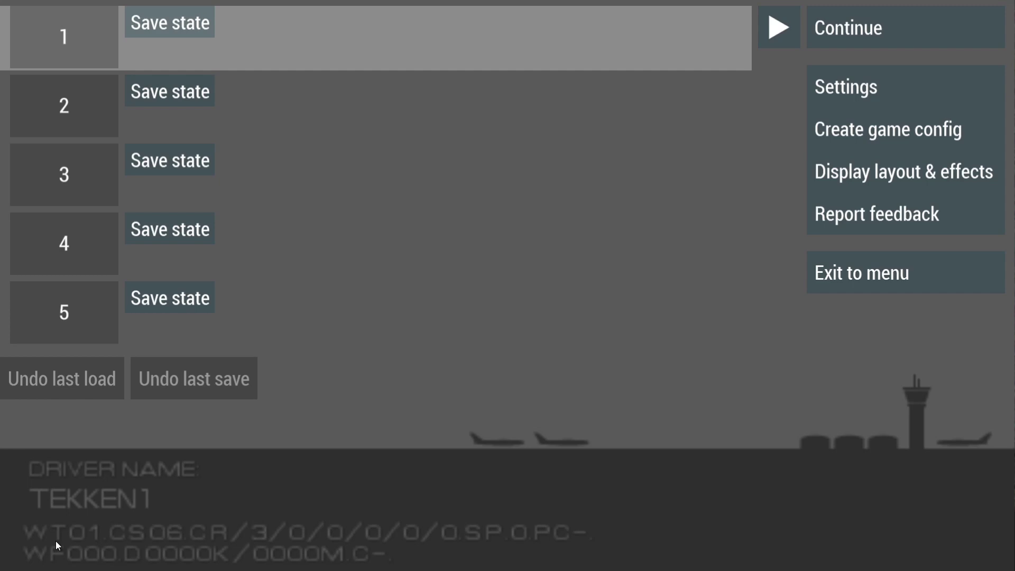
{"action": "left_click", "coordinate": [890, 23]}
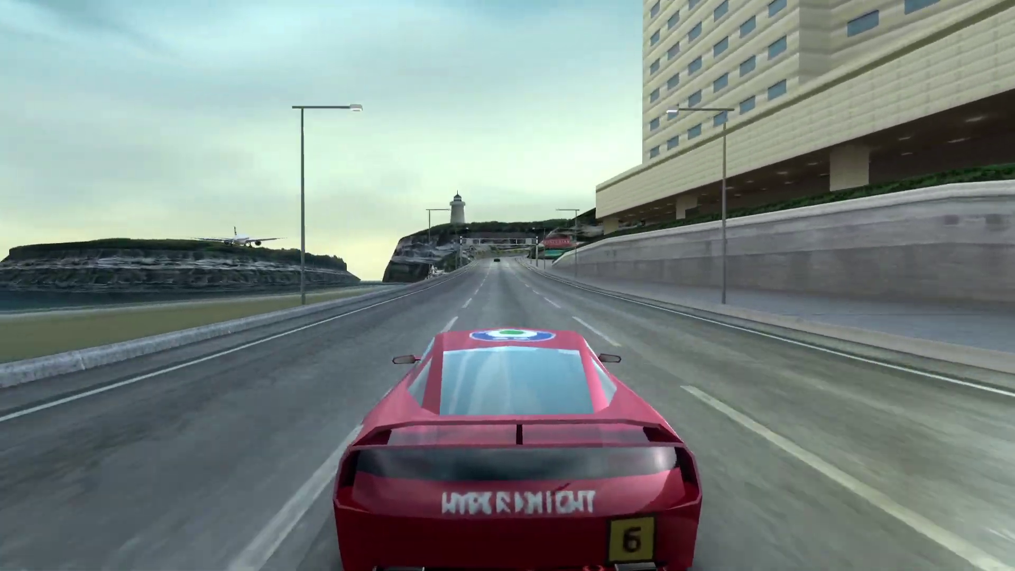
Pause the race again and set the texture upscale level to 5× in the graphics settings
{"action": "key", "text": "Escape"}
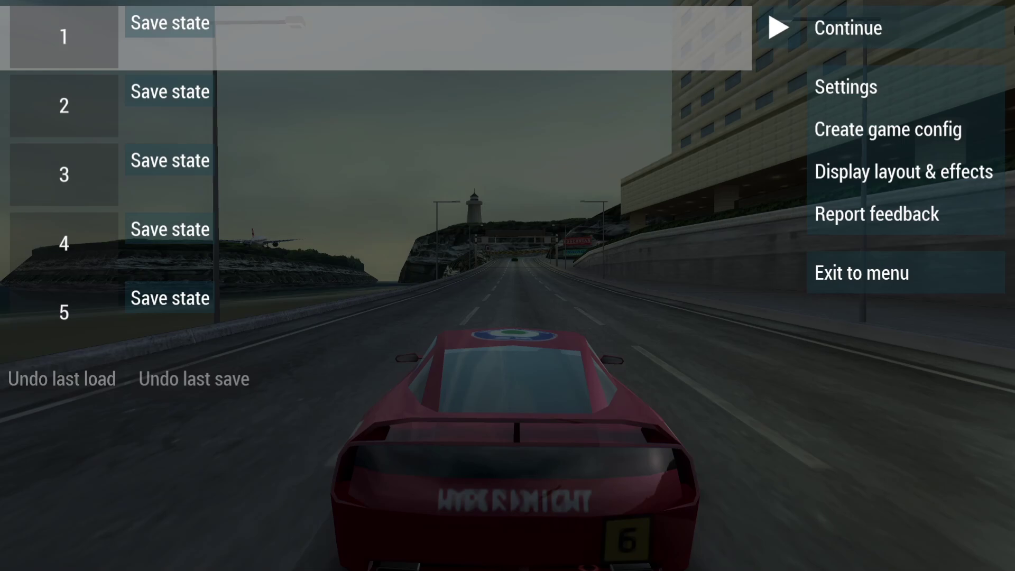
{"action": "left_click", "coordinate": [855, 90]}
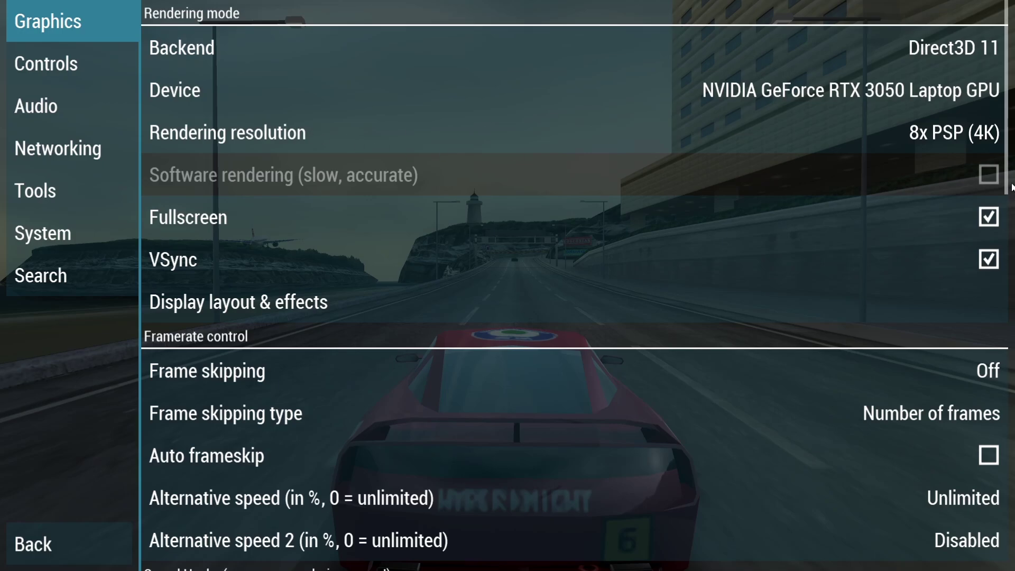
{"action": "scroll", "coordinate": [411, 361], "scroll_direction": "down", "scroll_amount": 10}
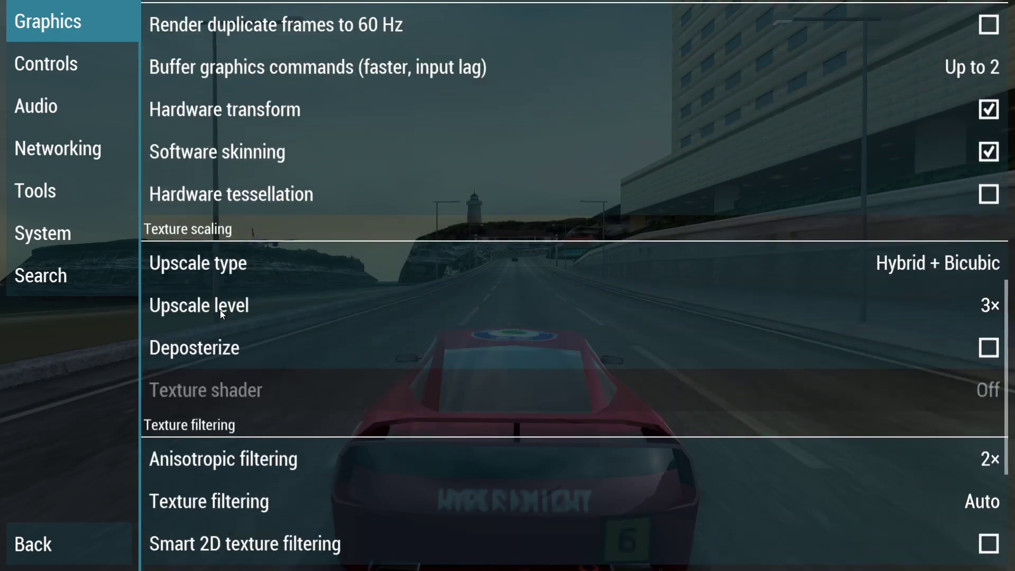
{"action": "left_click", "coordinate": [220, 309]}
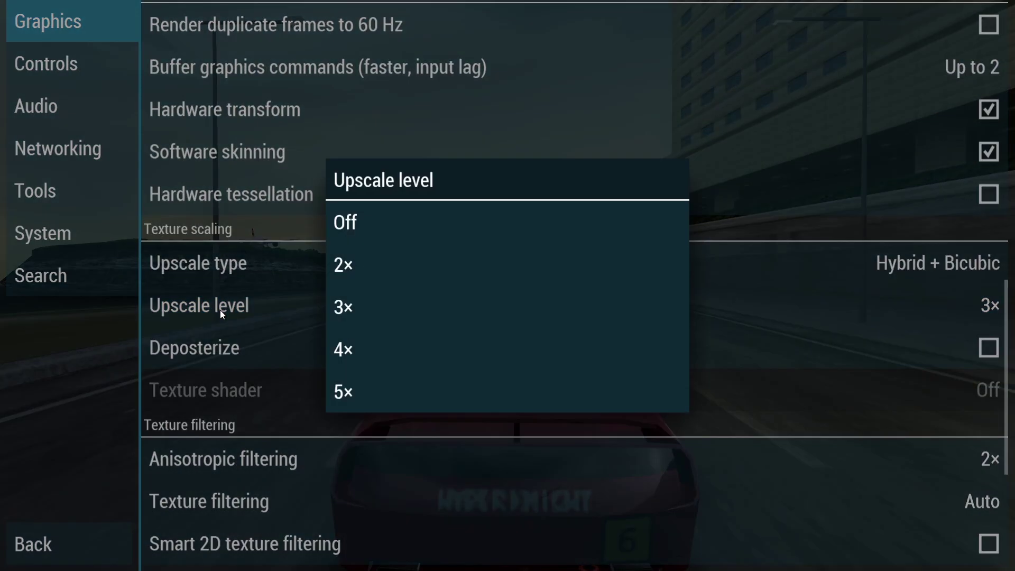
{"action": "left_click", "coordinate": [373, 392]}
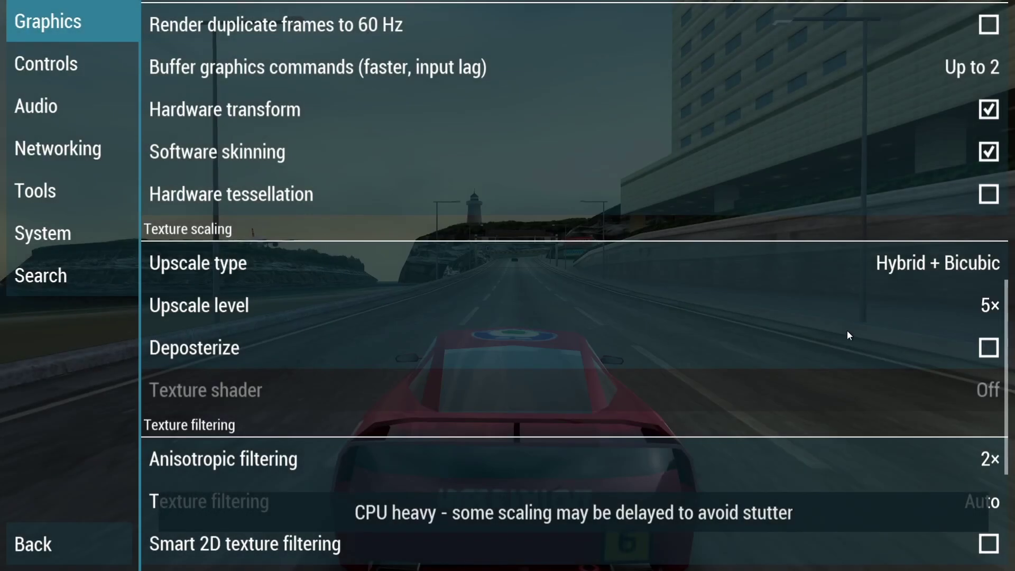
Set anisotropic filtering to 4× and resume the race
{"action": "left_click", "coordinate": [269, 461]}
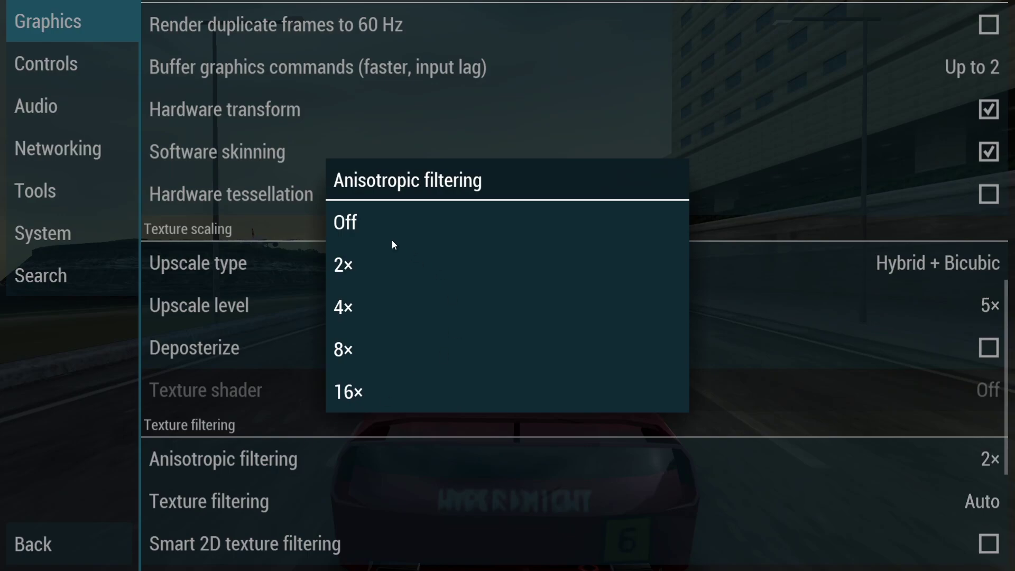
{"action": "left_click", "coordinate": [368, 312]}
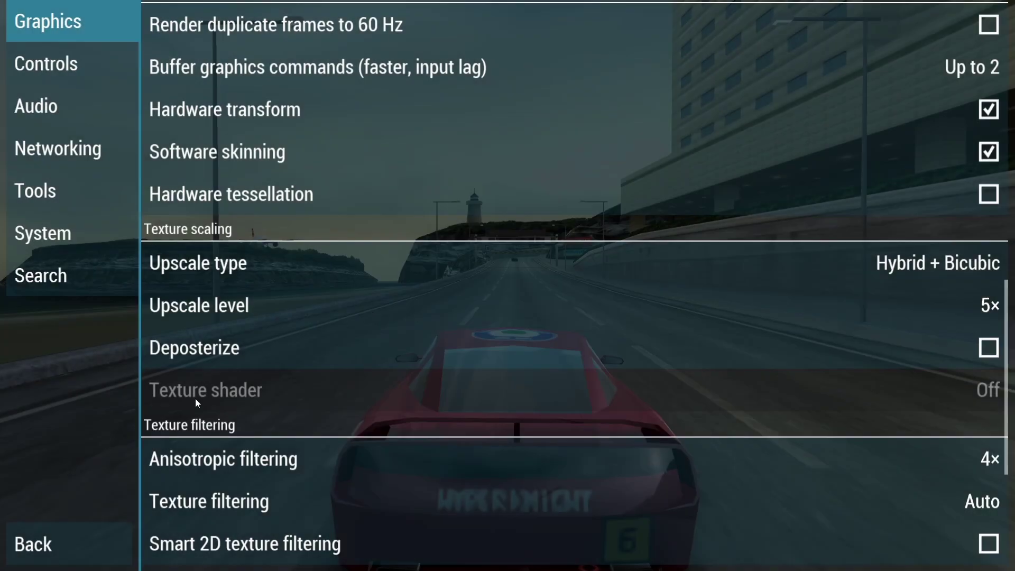
{"action": "left_click", "coordinate": [85, 556]}
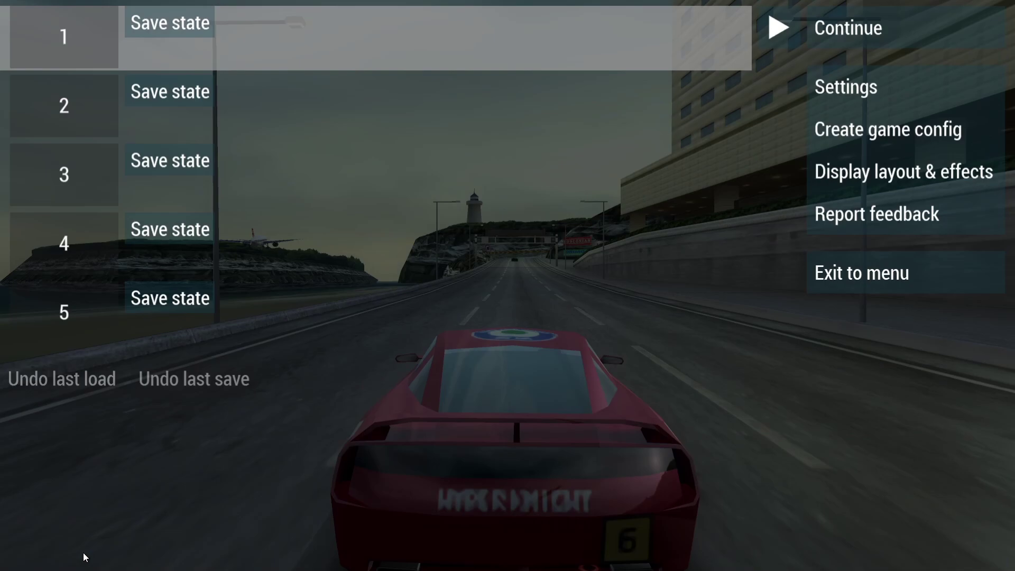
{"action": "left_click", "coordinate": [880, 25]}
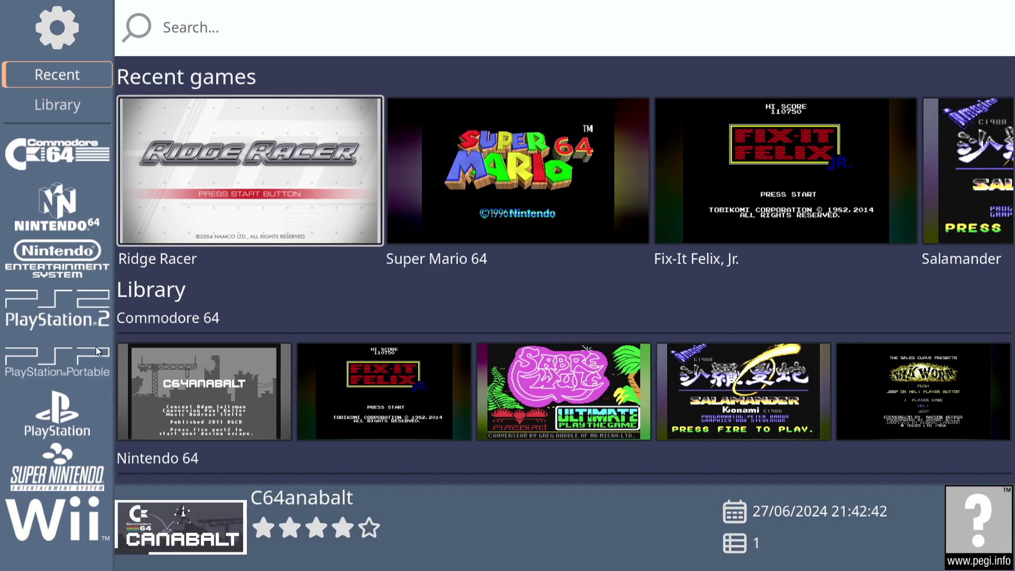
Back in RetroHub, go to the Sony PlayStation Portable games in the library
{"action": "left_click", "coordinate": [80, 359]}
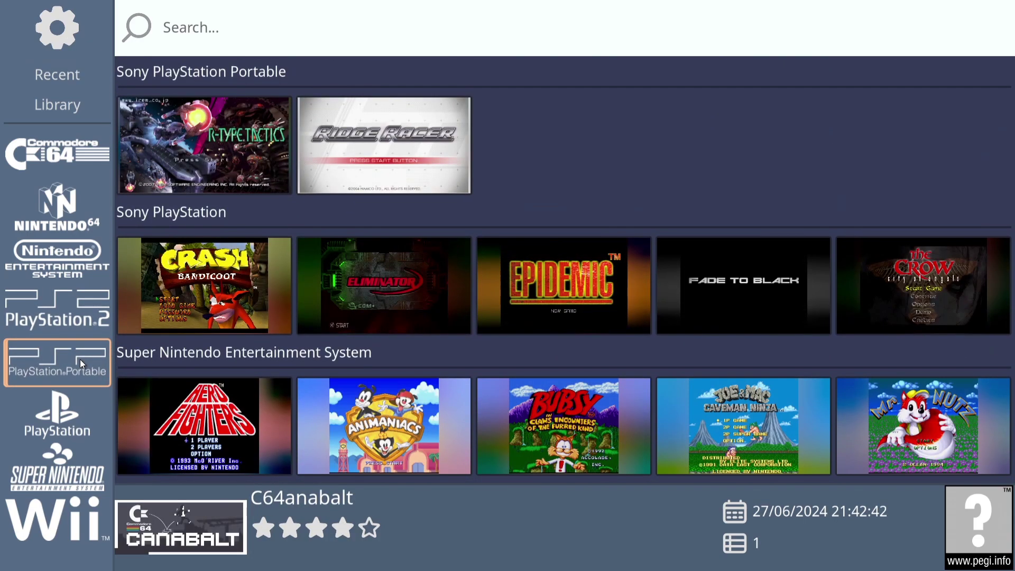